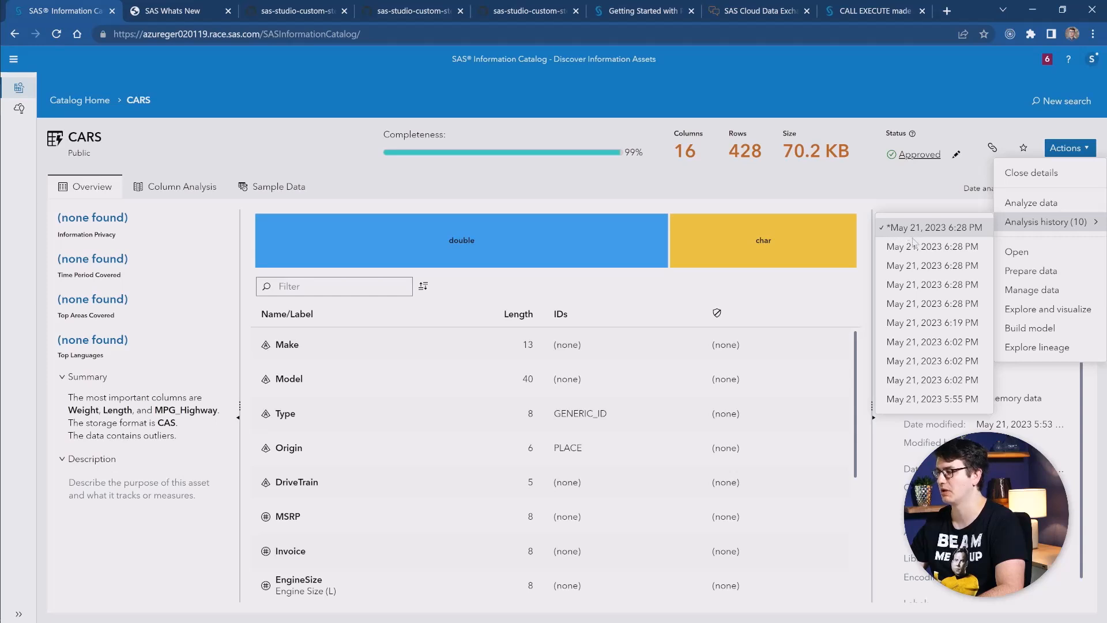
# - Open the CARS table's historical analysis from May 21, 2023 5:55 PM and copy the link to it
pyautogui.click(930, 398)
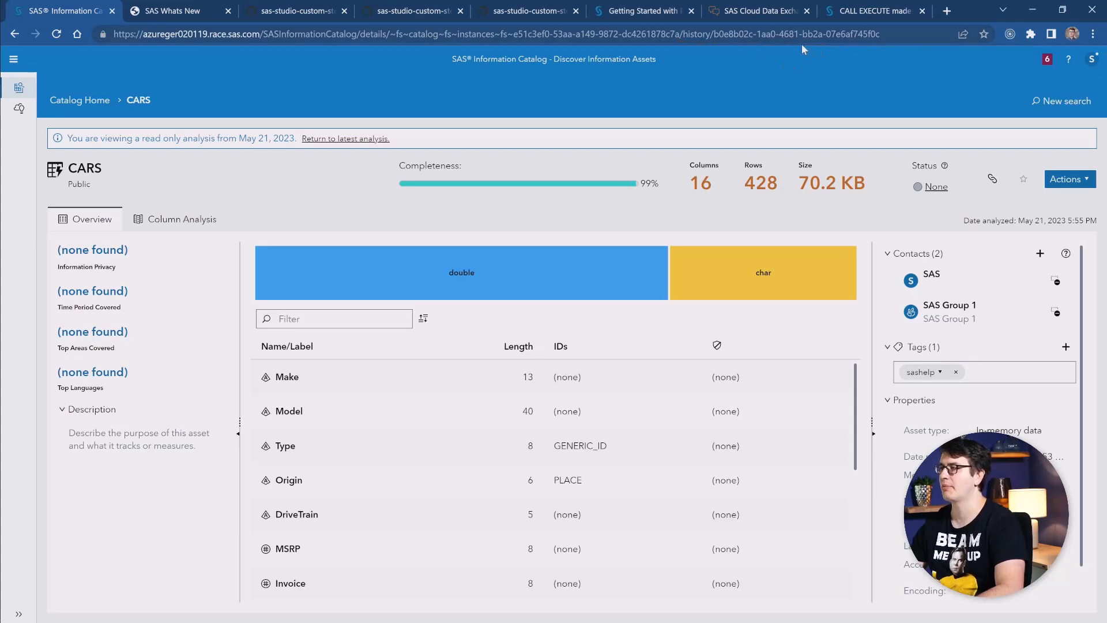
pyautogui.click(889, 35)
pyautogui.hotkey('ctrl', 'a')
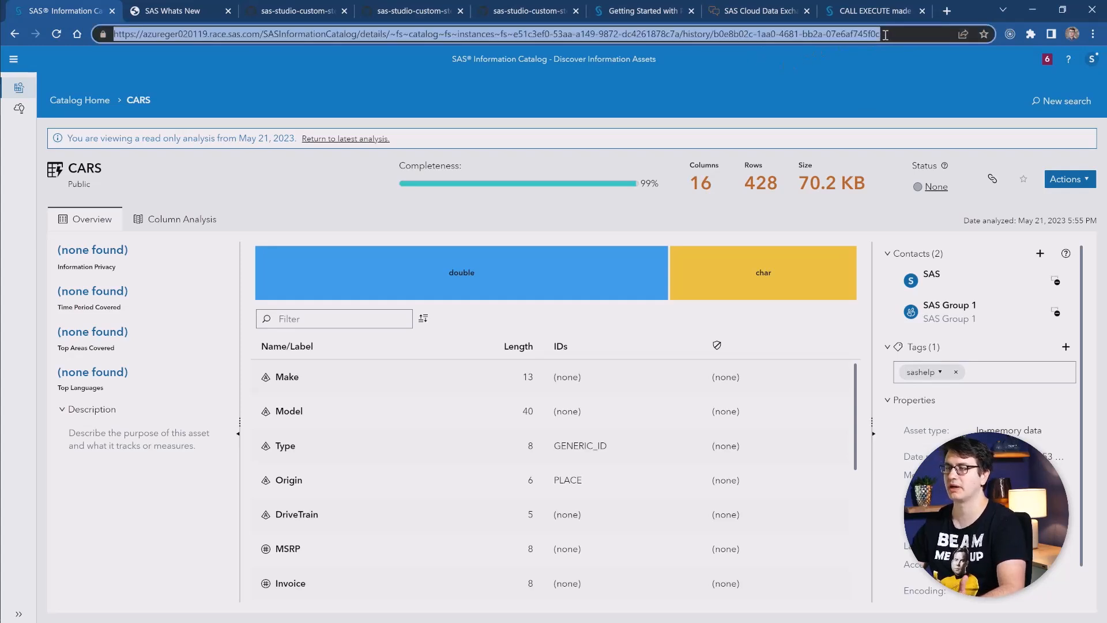
pyautogui.click(974, 196)
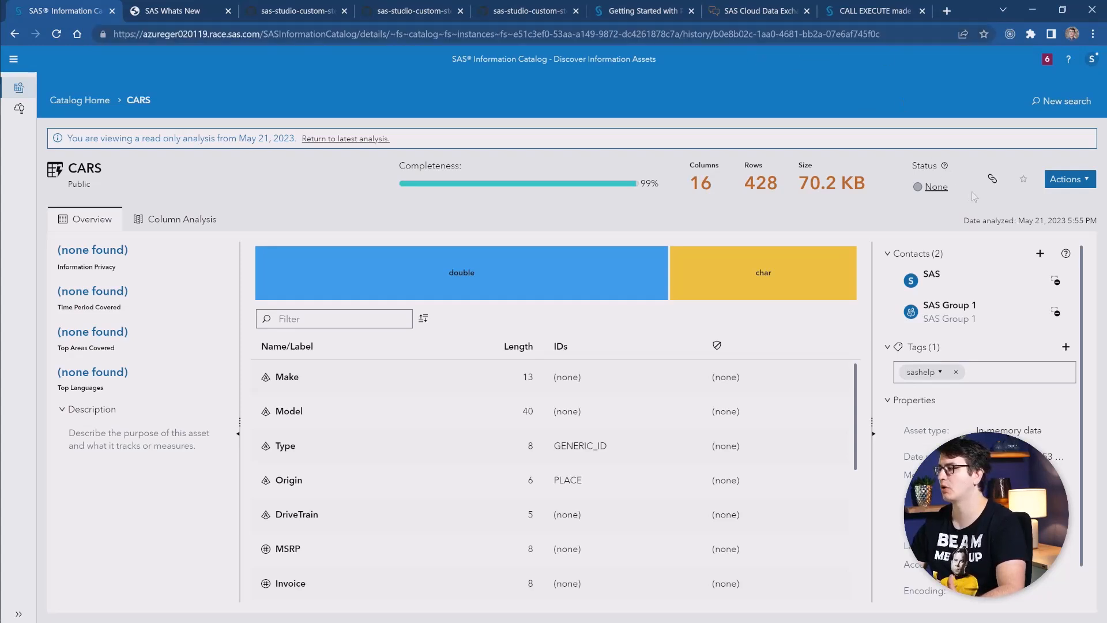
pyautogui.click(994, 180)
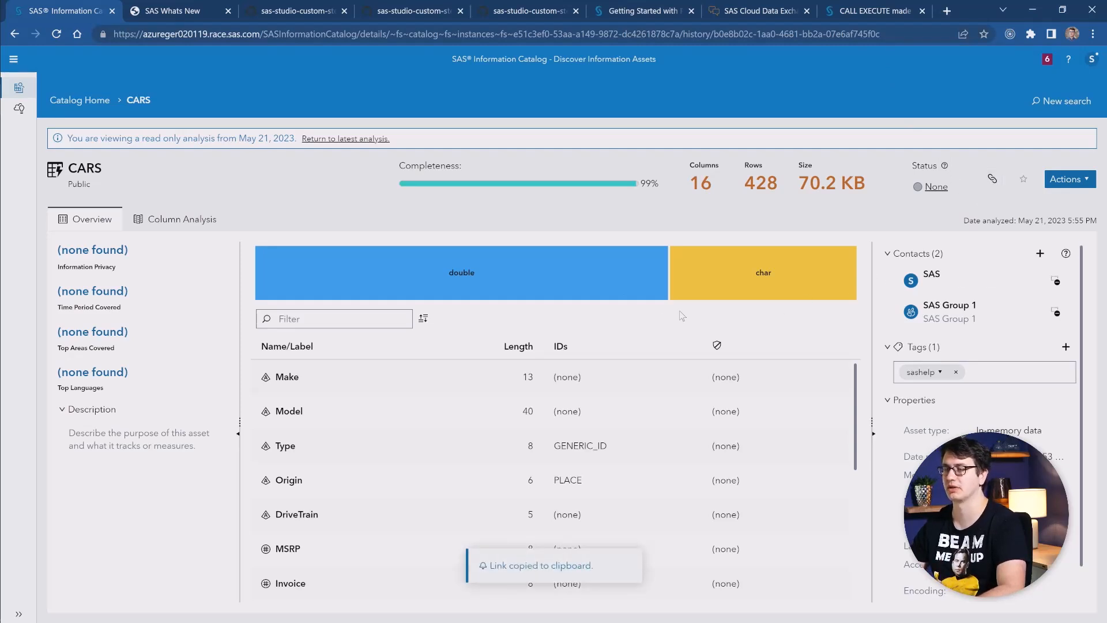
# - Examine the Origin column's graphs in the historical column analysis, and return to the latest analysis
pyautogui.click(202, 222)
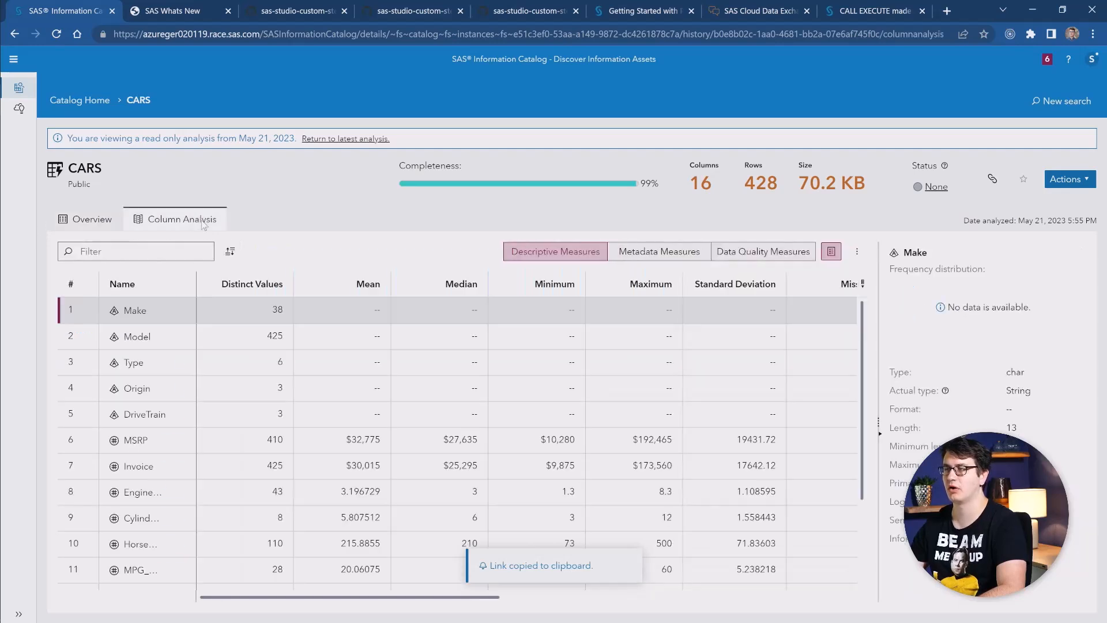
pyautogui.click(137, 390)
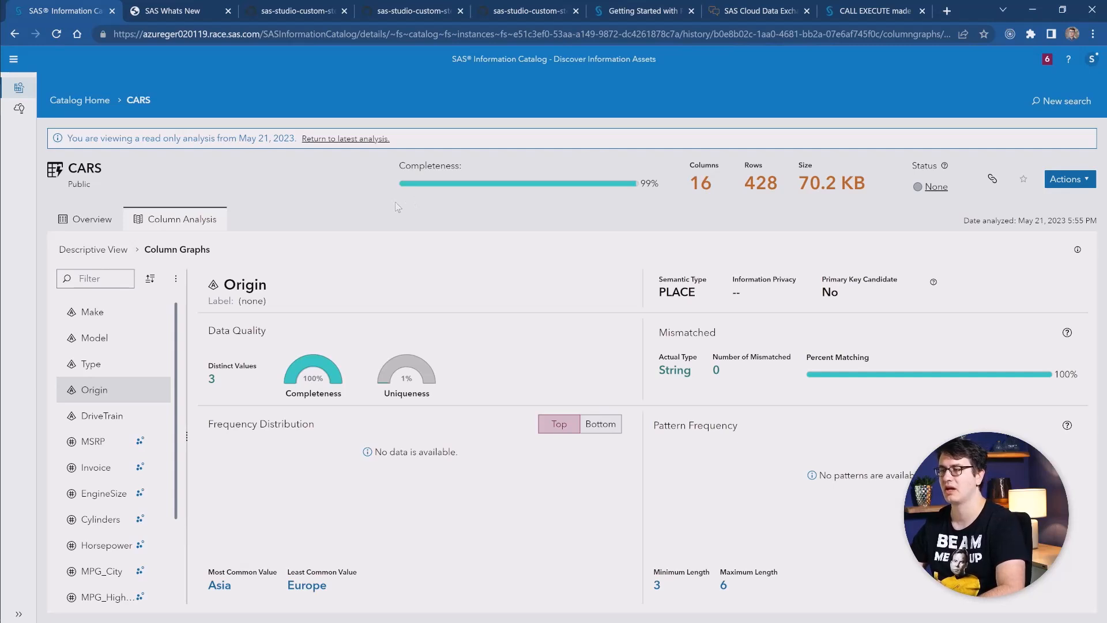
pyautogui.click(351, 139)
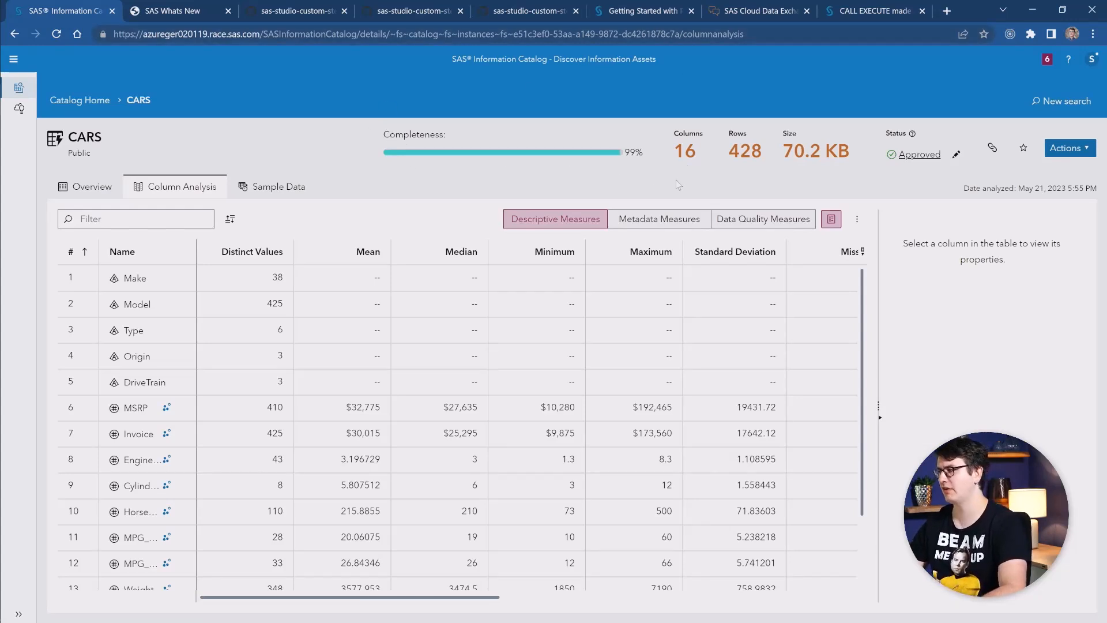
# - Explore the lineage of the CARS table and set the diagram's expand level to 5
pyautogui.click(1067, 151)
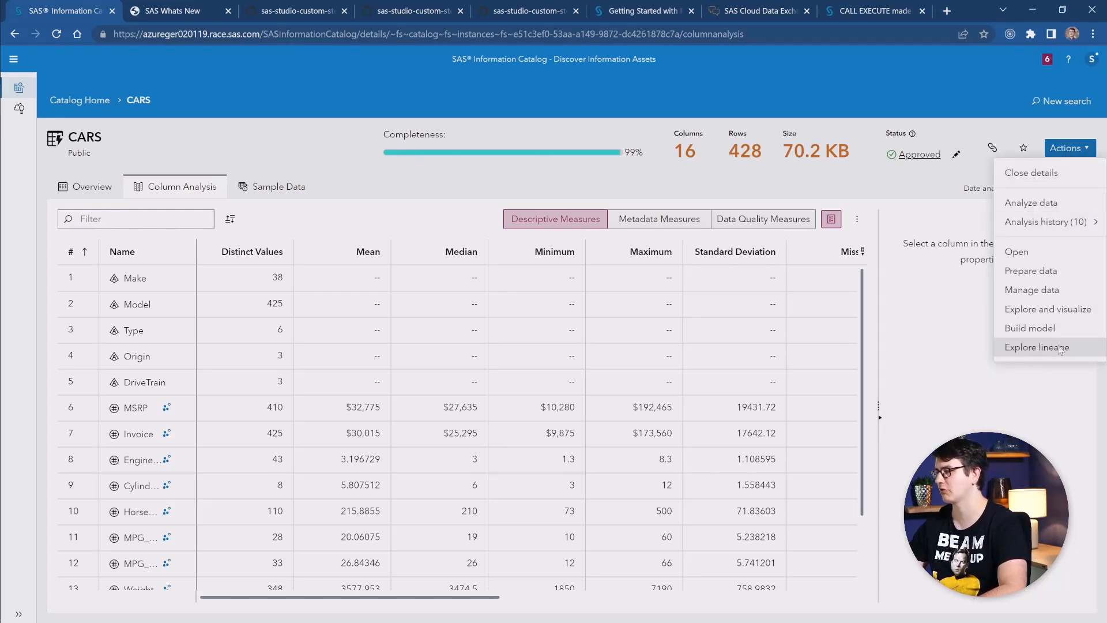
pyautogui.click(1082, 352)
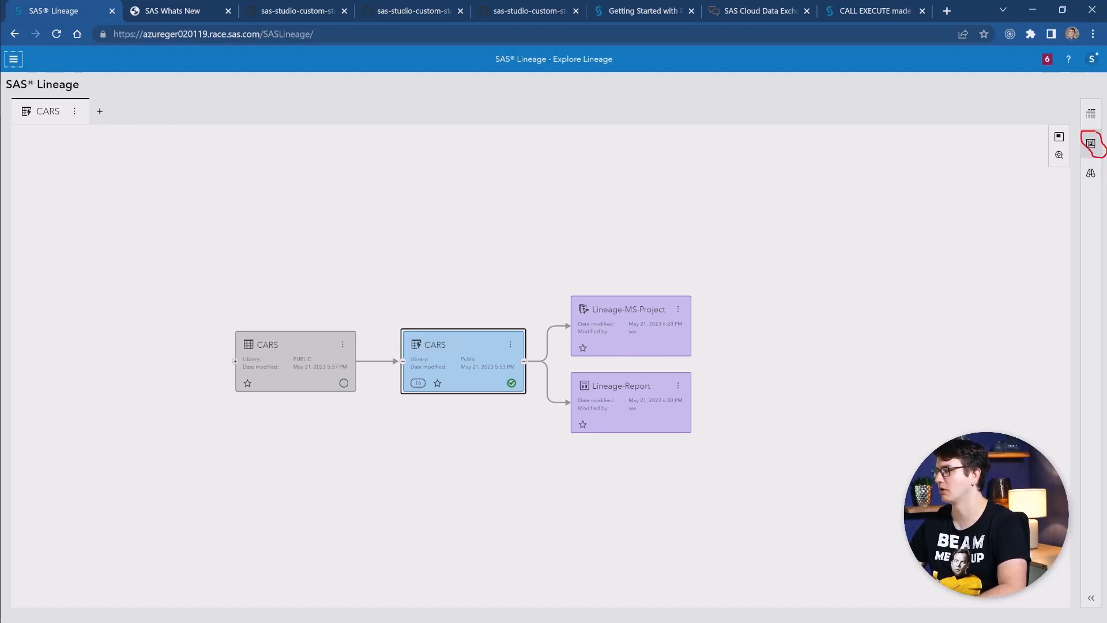
pyautogui.click(1091, 144)
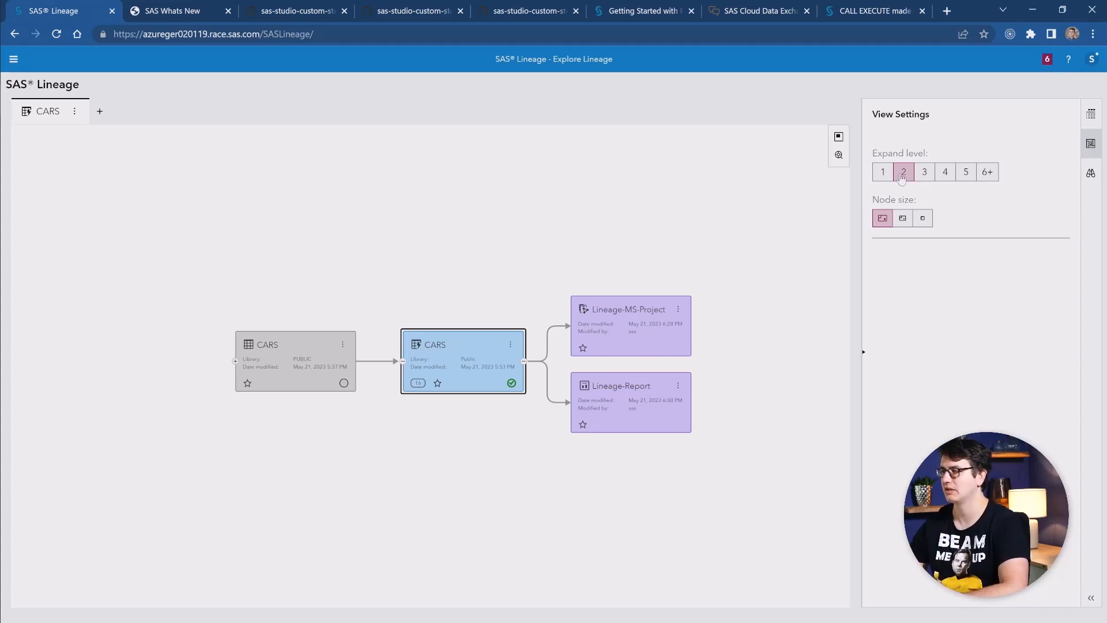
pyautogui.click(970, 174)
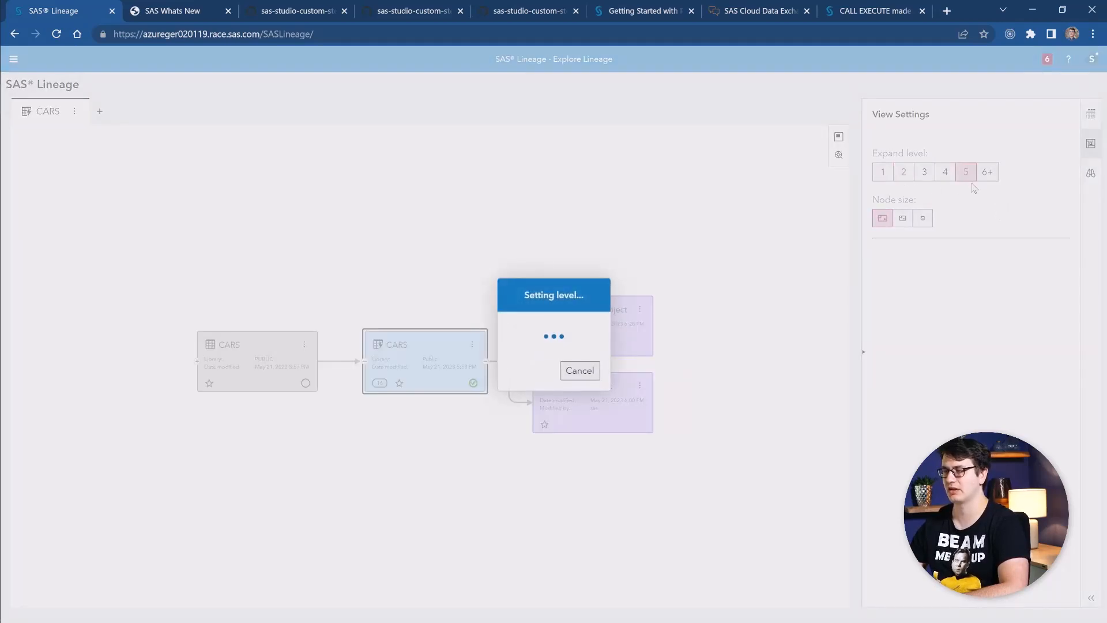
pyautogui.scroll(-1, 393, 471)
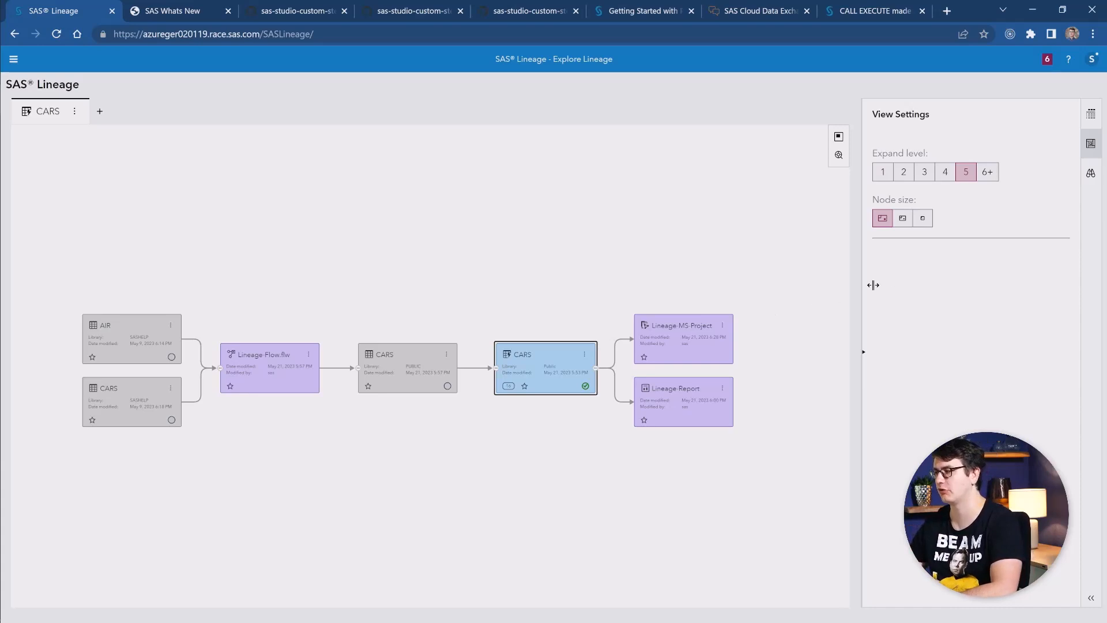
# - Try the medium node size in the lineage diagram, and switch to the smallest, icon-only size
pyautogui.click(904, 222)
pyautogui.moveTo(402, 469); pyautogui.dragTo(508, 445)
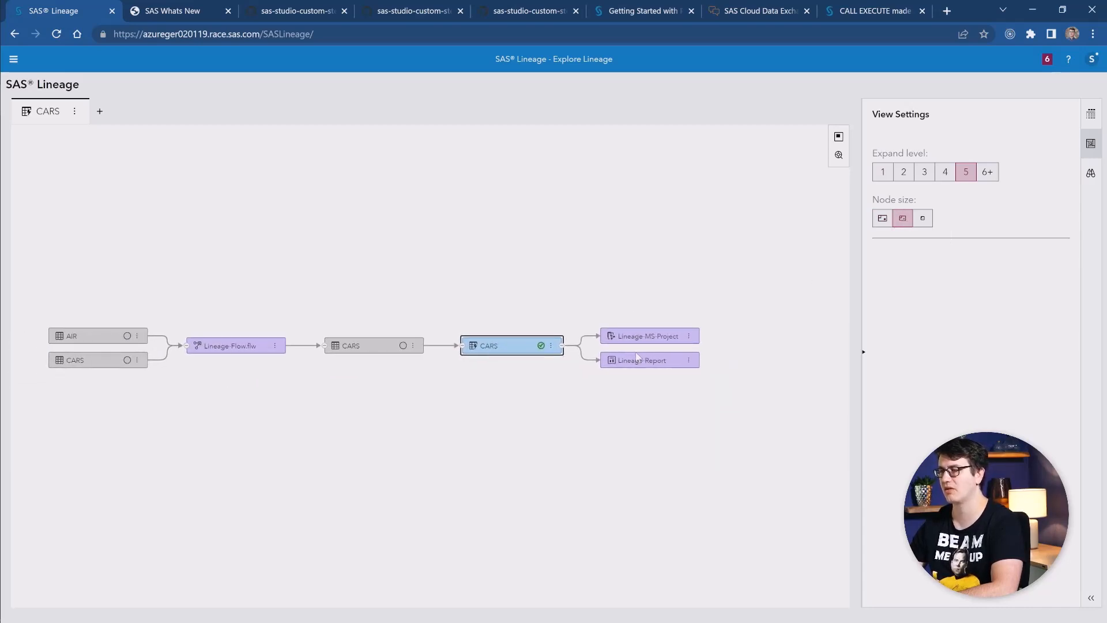
pyautogui.click(924, 219)
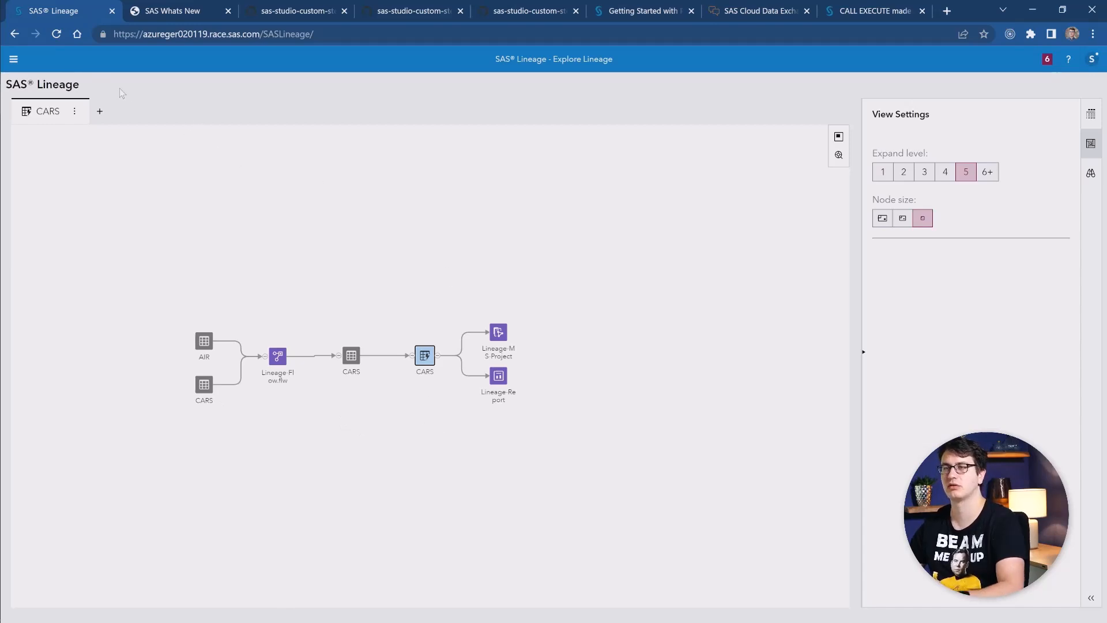
# - Go to Build Decisions, collapse the navigation labels, and open the Model-Update-Decision decision
pyautogui.click(13, 60)
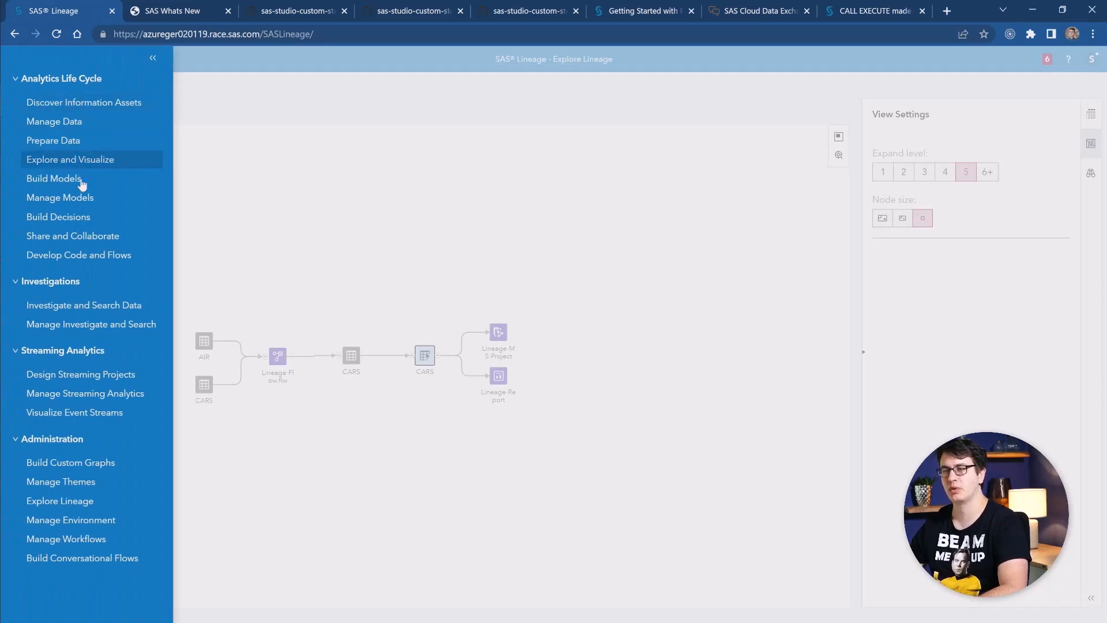
pyautogui.click(86, 217)
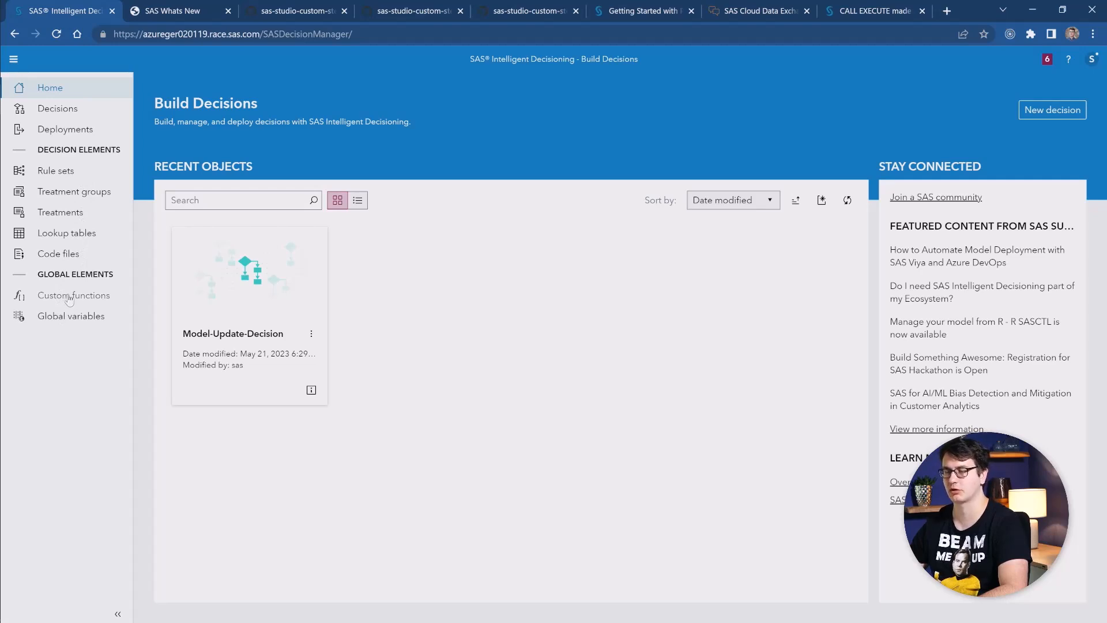
pyautogui.click(119, 614)
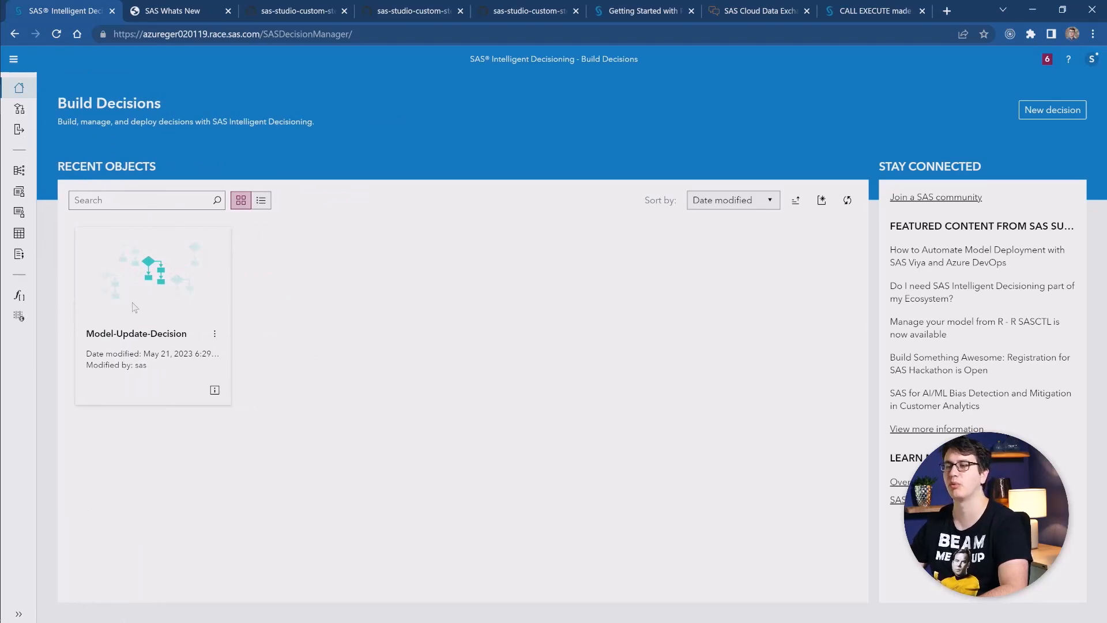
pyautogui.click(133, 334)
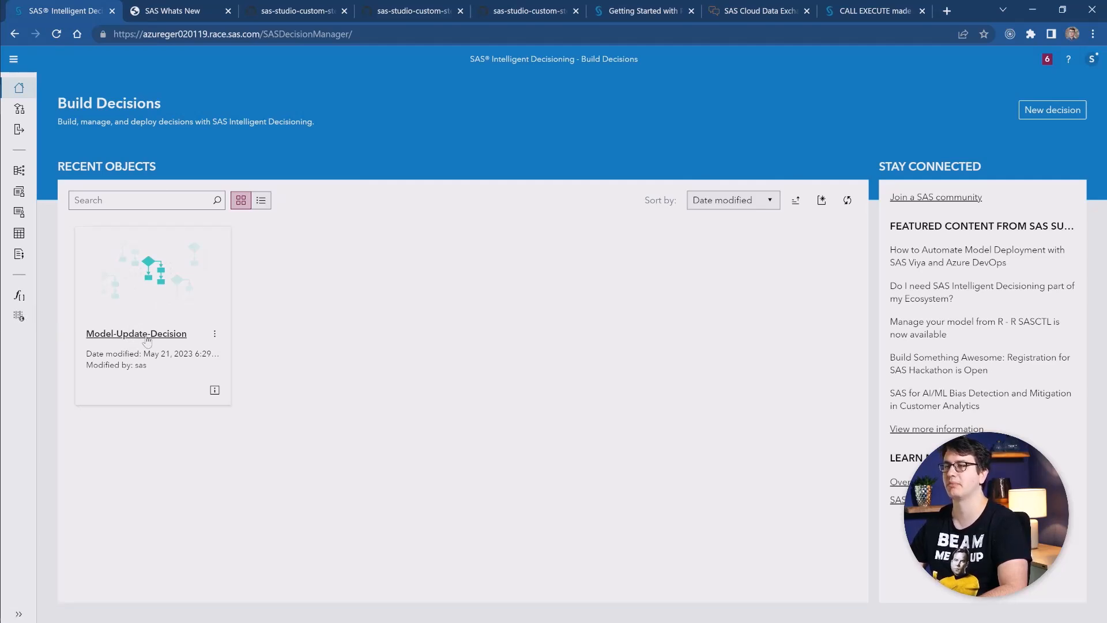
pyautogui.click(137, 334)
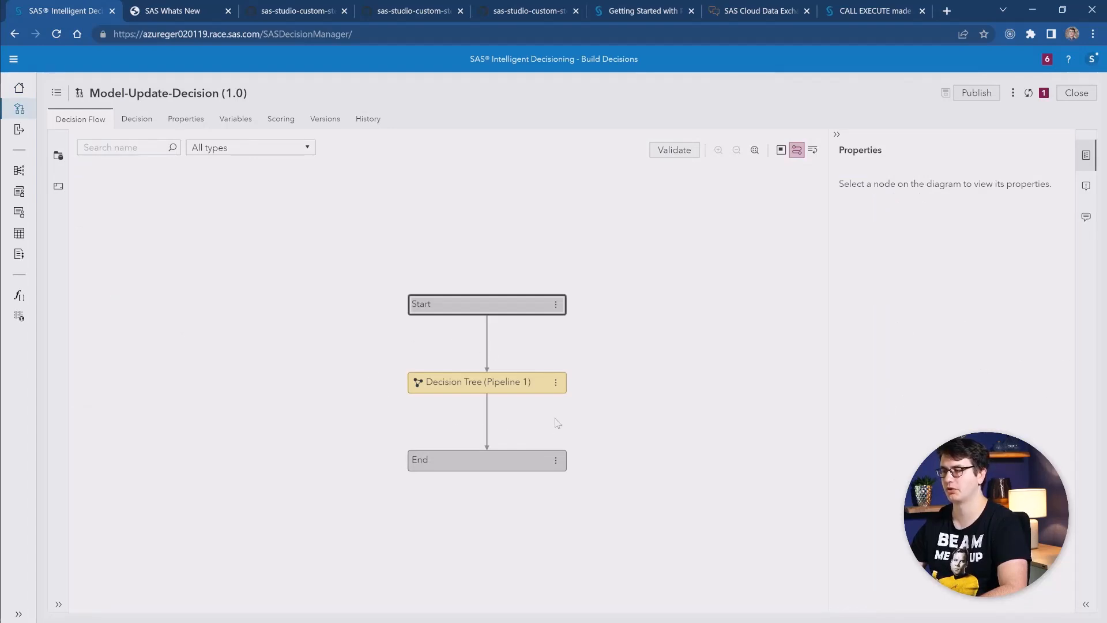
# - Examine the Decision Tree (Pipeline 1) node's model version setting, including its help text and the available versions
pyautogui.click(523, 389)
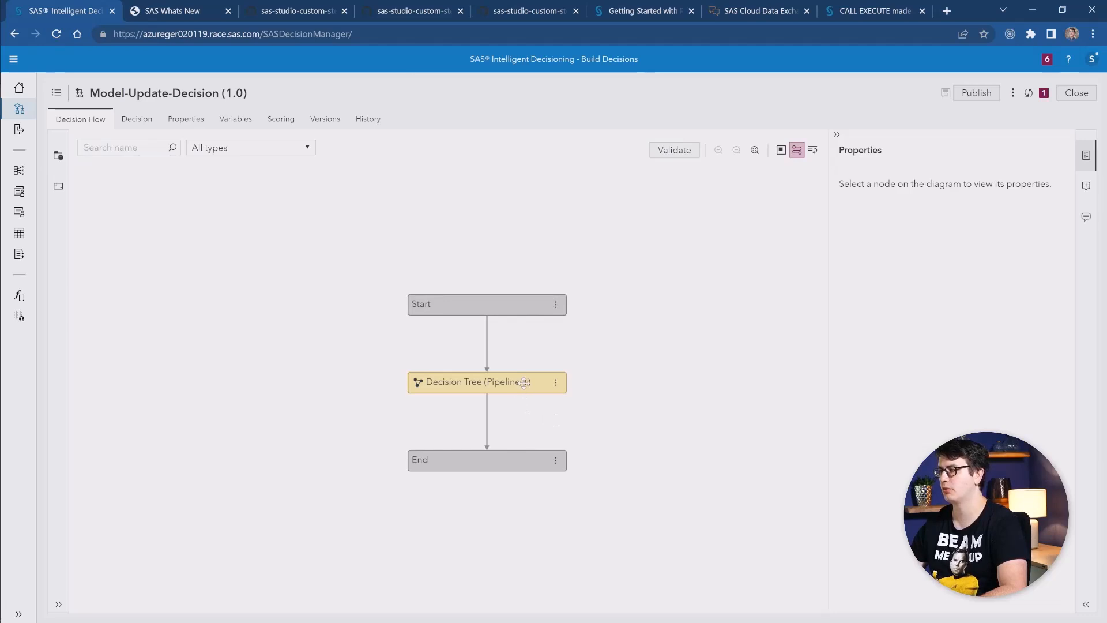
pyautogui.click(524, 386)
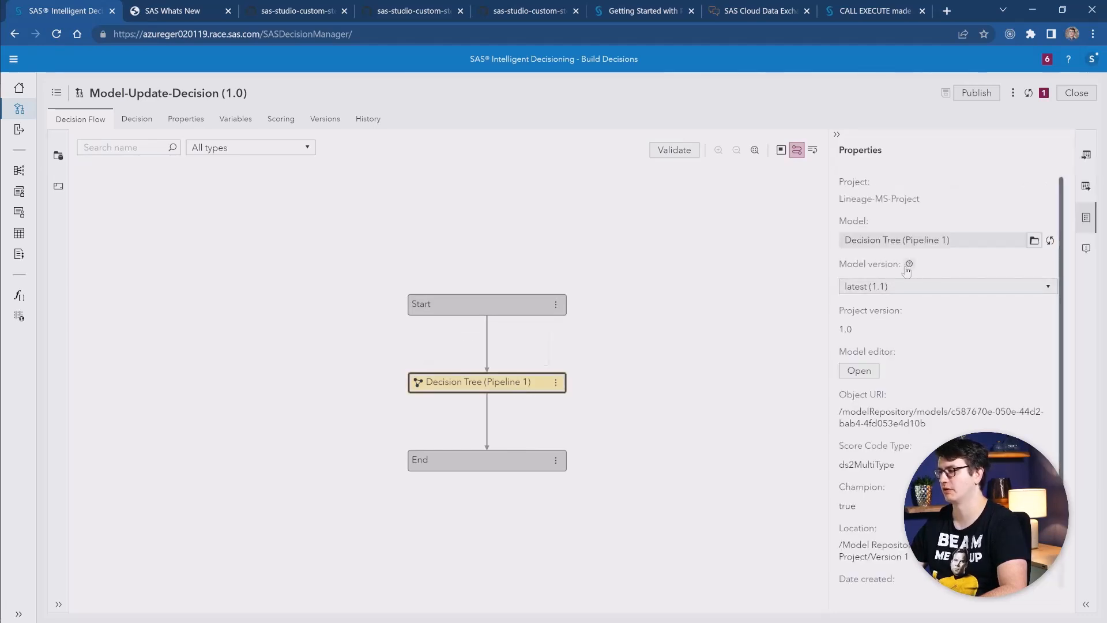
pyautogui.moveTo(910, 267)
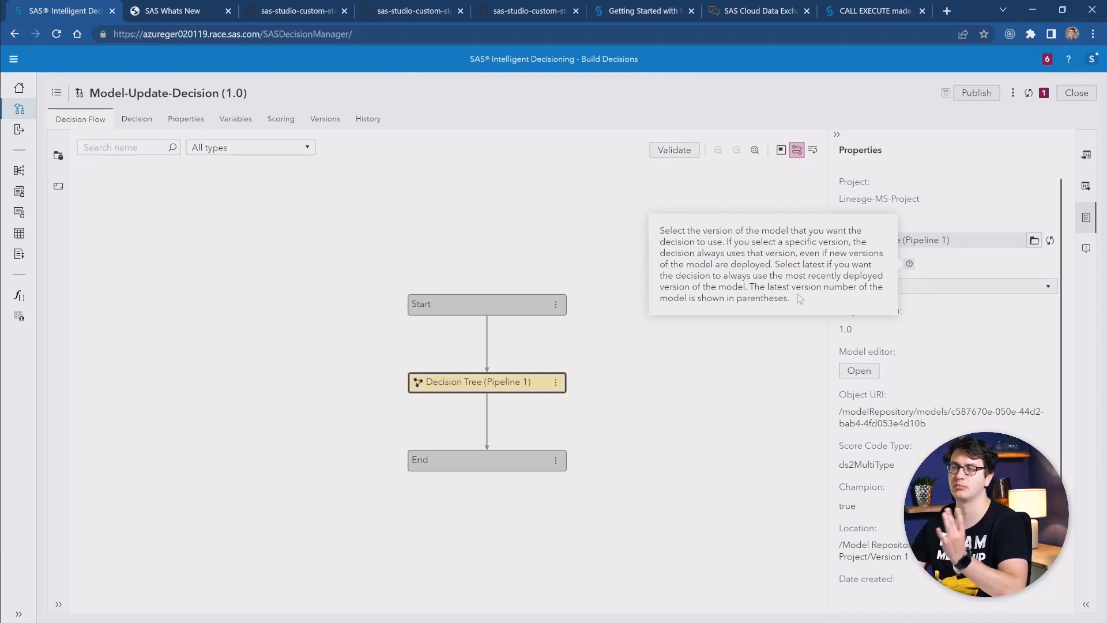
pyautogui.click(934, 323)
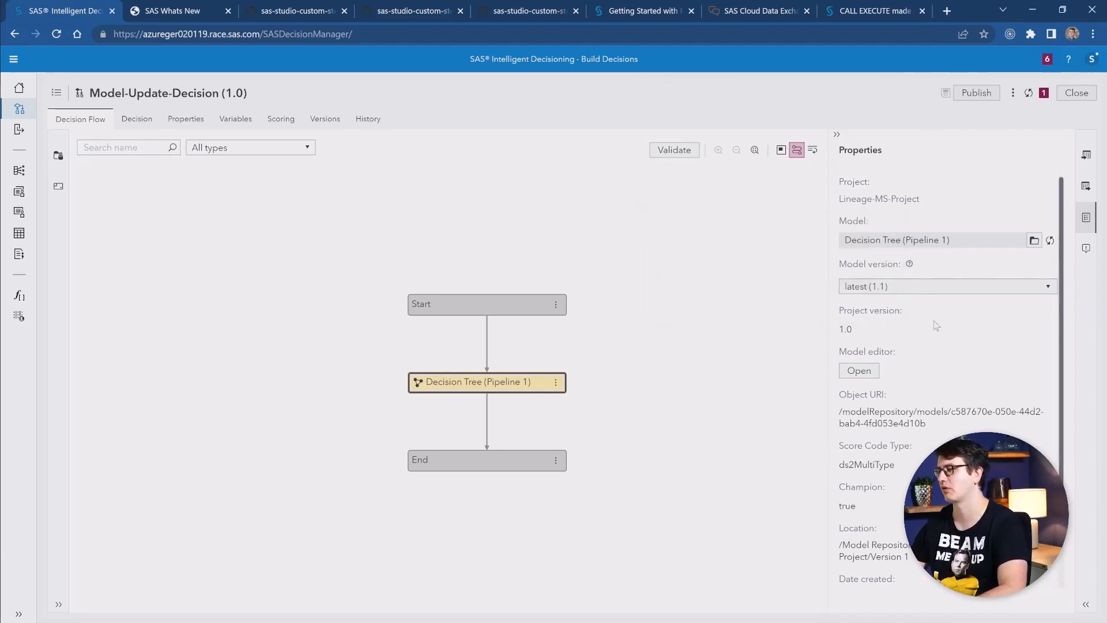
pyautogui.click(860, 291)
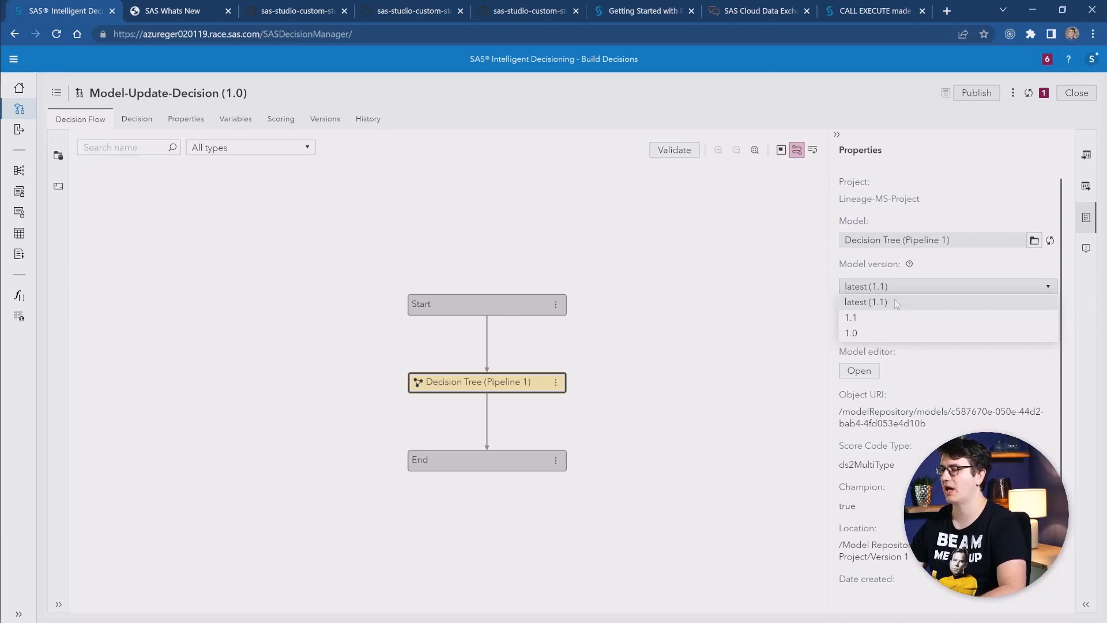
pyautogui.click(868, 287)
pyautogui.click(869, 287)
pyautogui.click(868, 287)
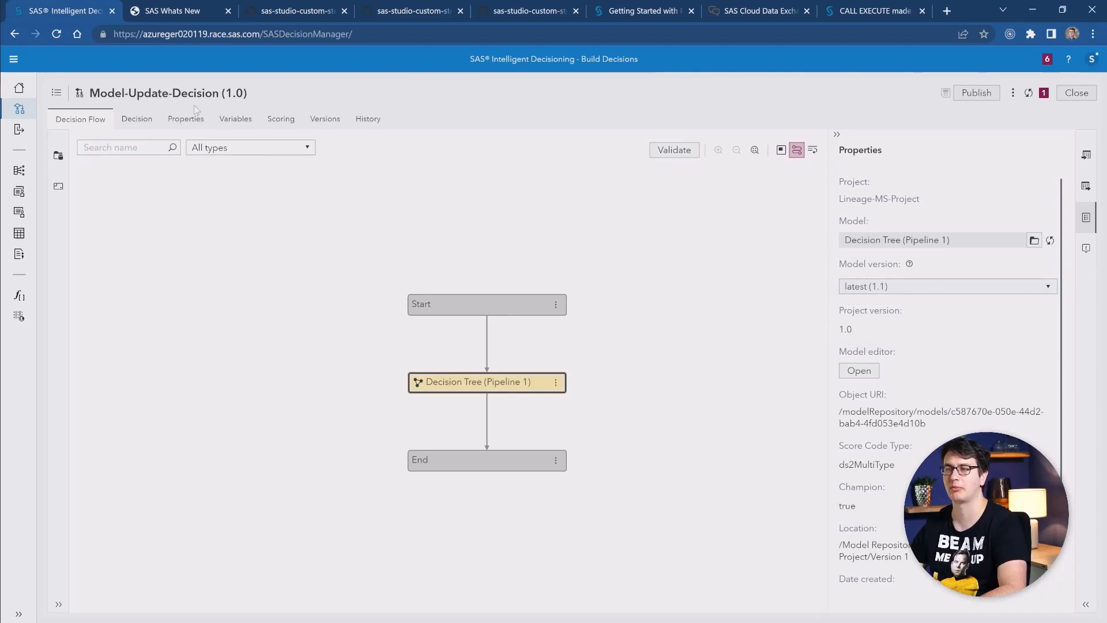
# - Switch to Develop Code and Flows in SAS Studio and enlarge the canvas area of Union-Flow.flw
pyautogui.click(15, 60)
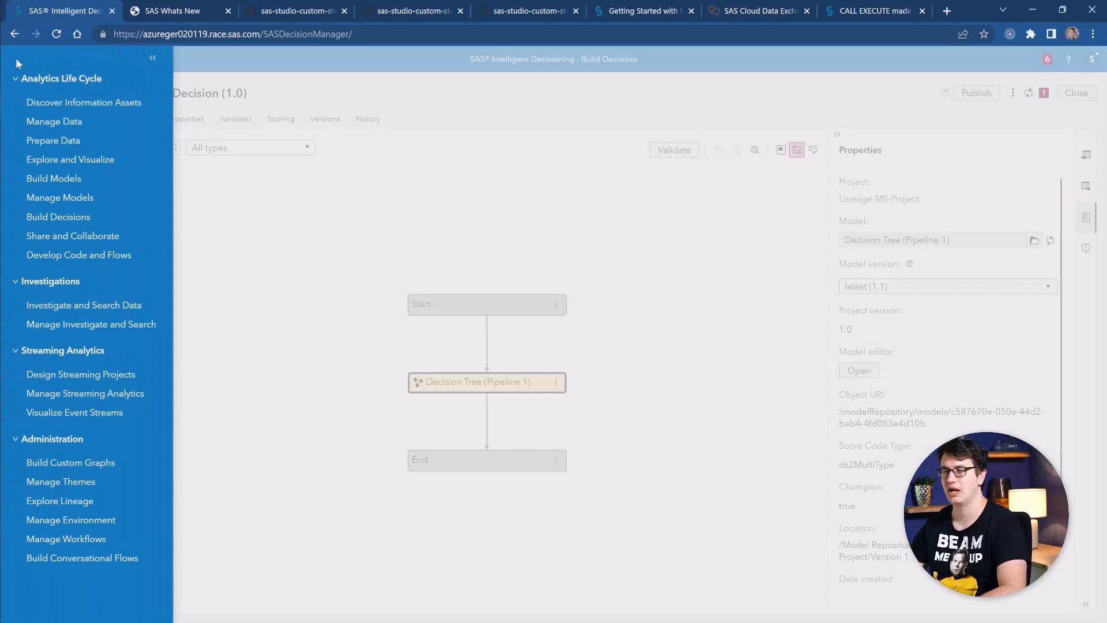
pyautogui.click(60, 255)
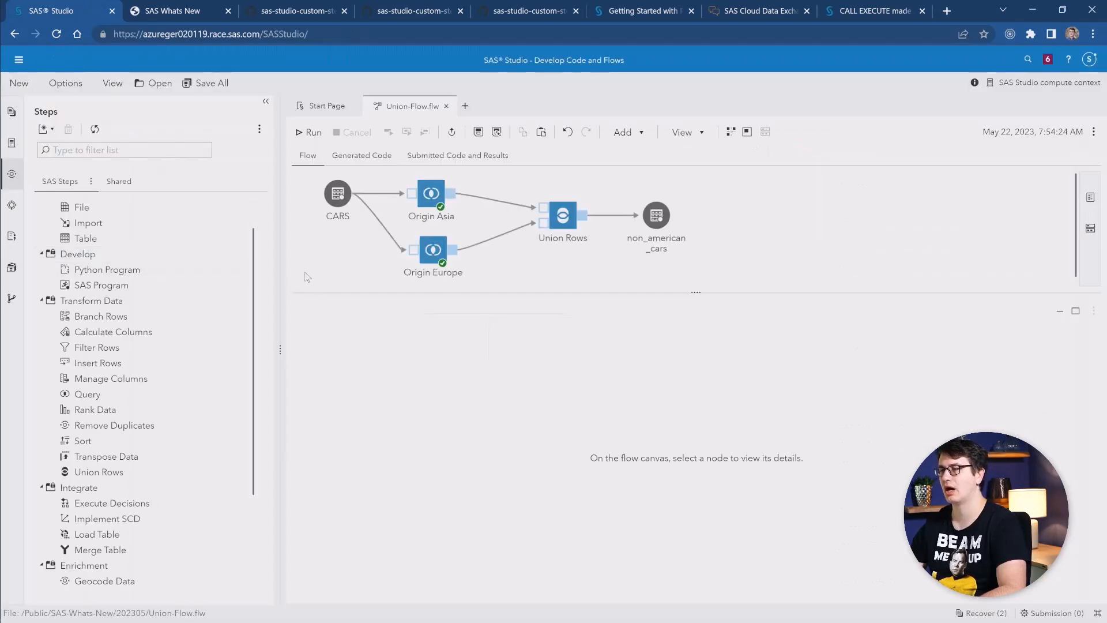
pyautogui.moveTo(696, 292); pyautogui.dragTo(691, 327)
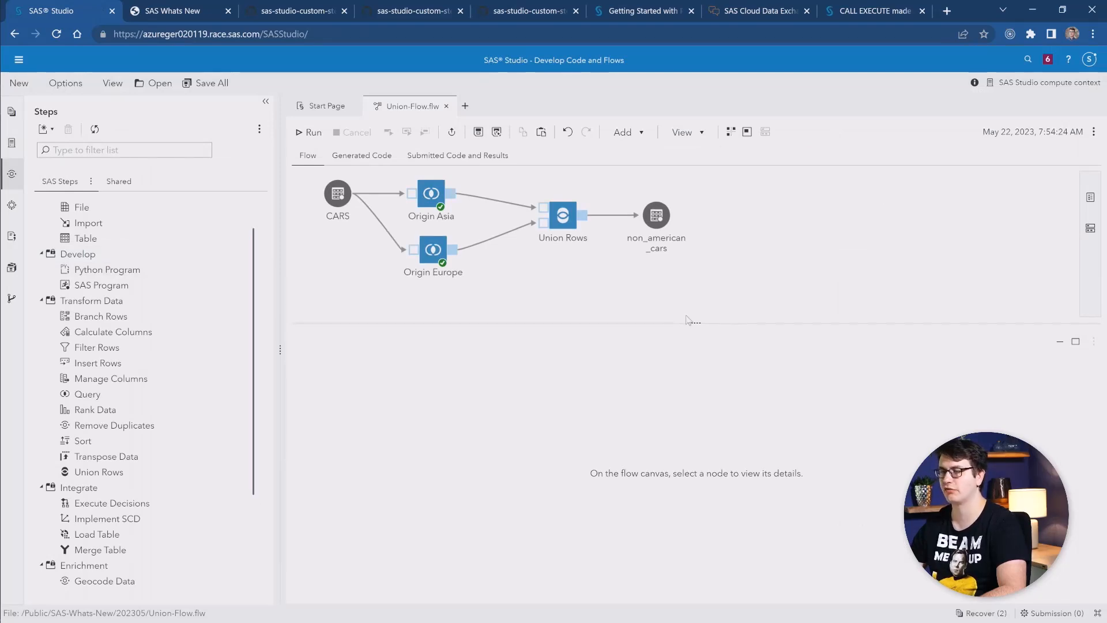
# - Examine the Union Rows node's set operators and the distinct-rows and where-clause options for Origin Asia and Origin Europe
pyautogui.click(564, 218)
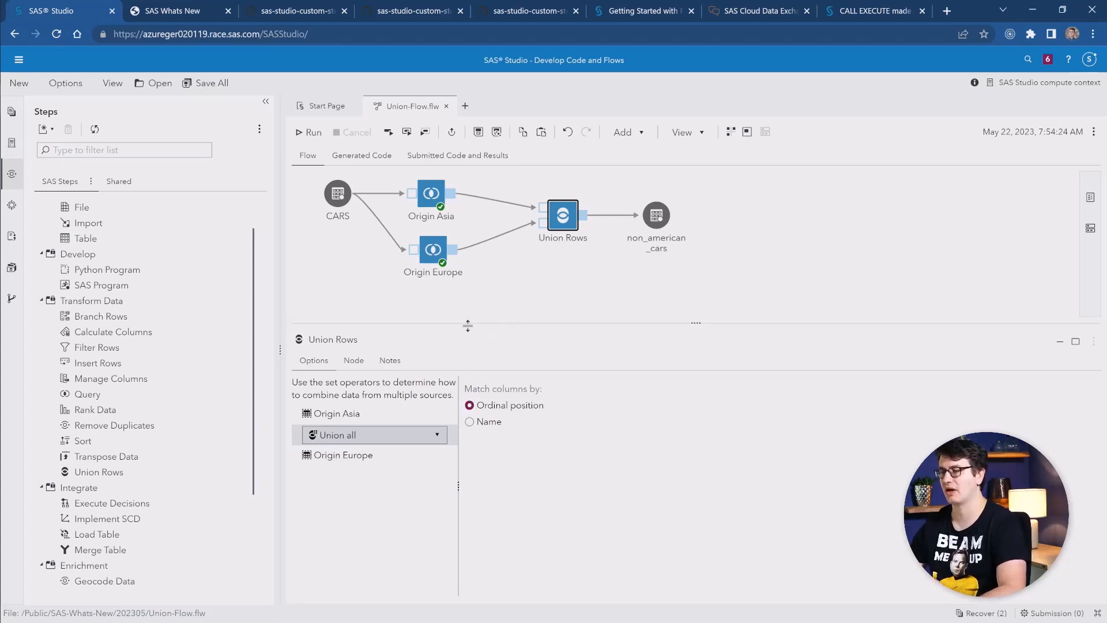
pyautogui.click(374, 441)
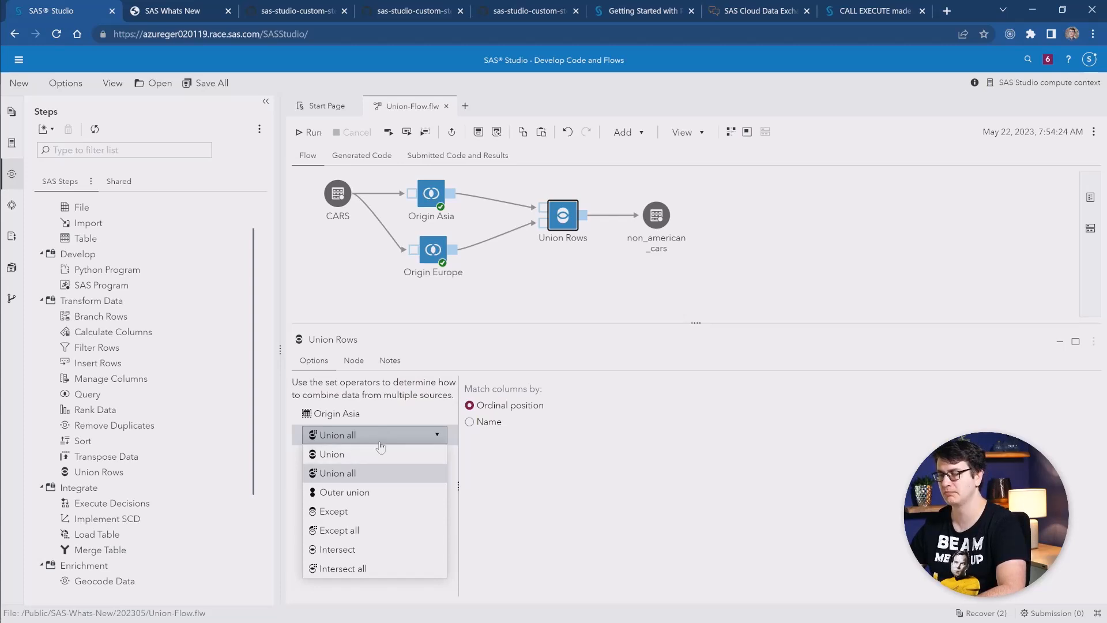
pyautogui.click(380, 442)
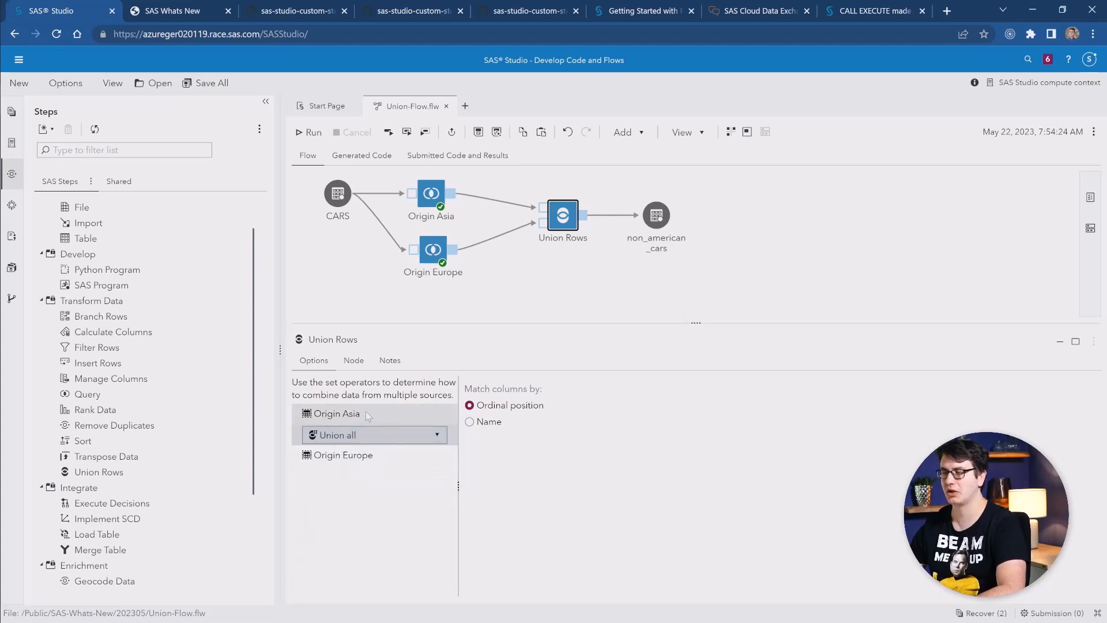
pyautogui.click(368, 415)
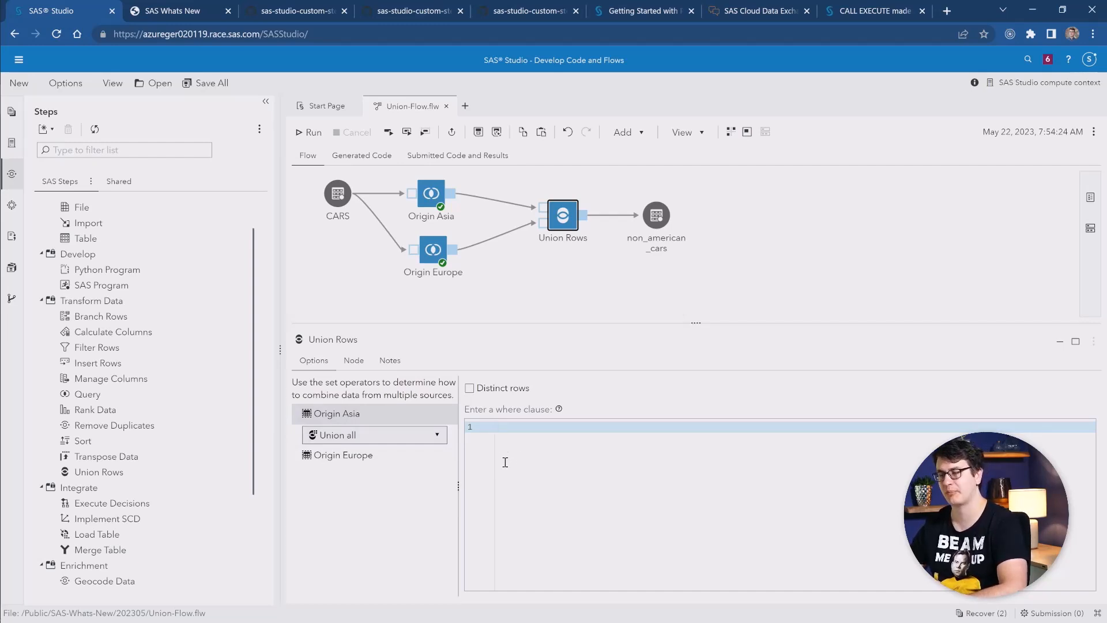
pyautogui.click(376, 459)
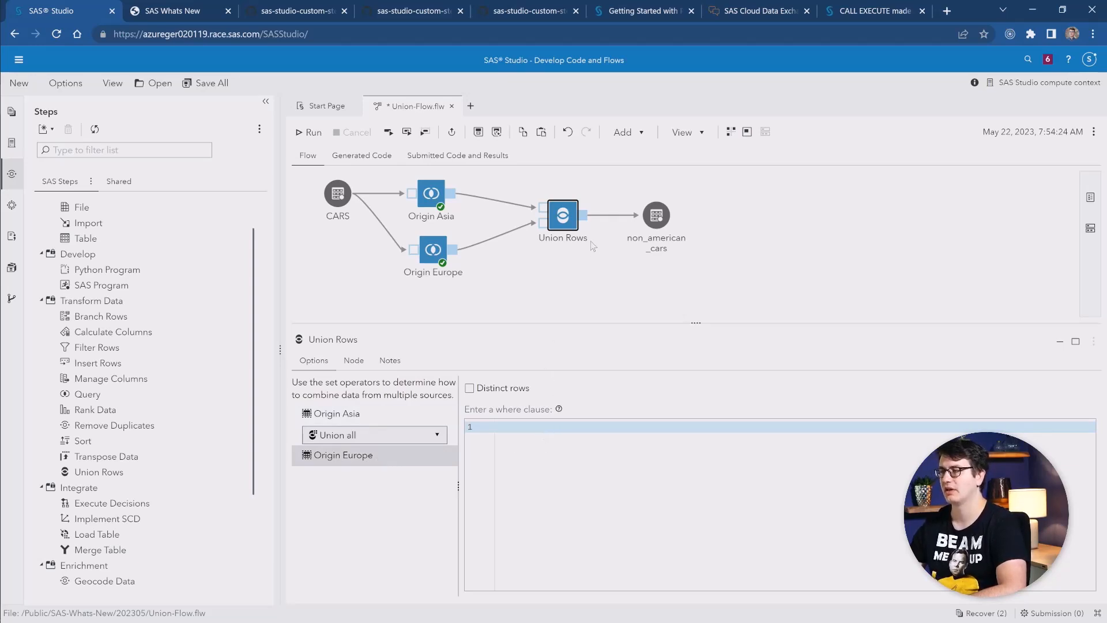
# - Add another input port to the Union Rows node
pyautogui.rightClick(565, 219)
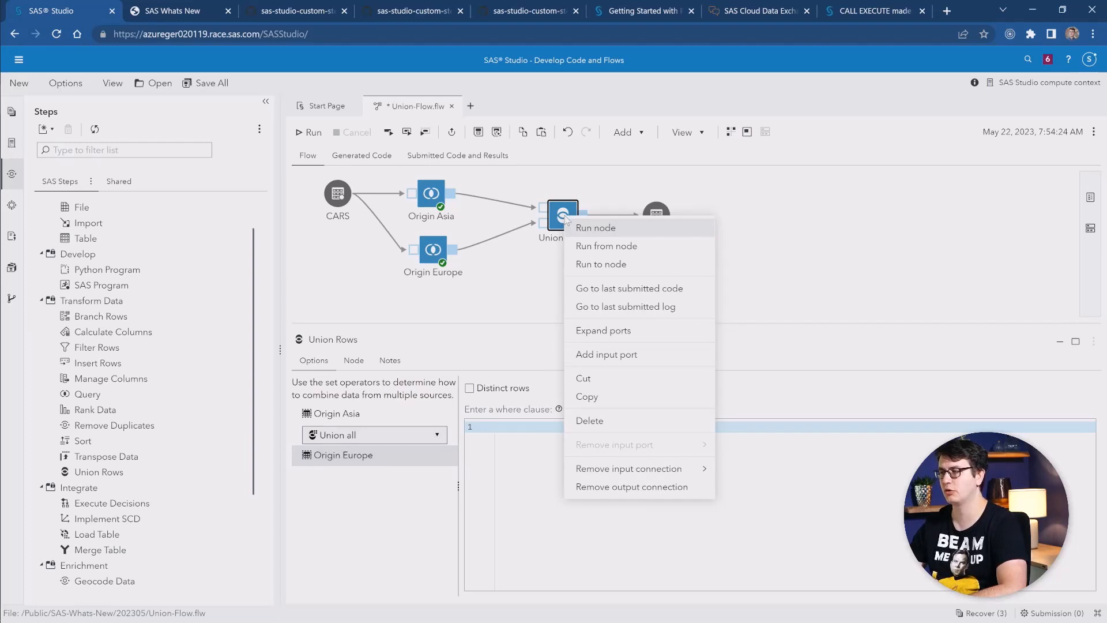
pyautogui.click(627, 354)
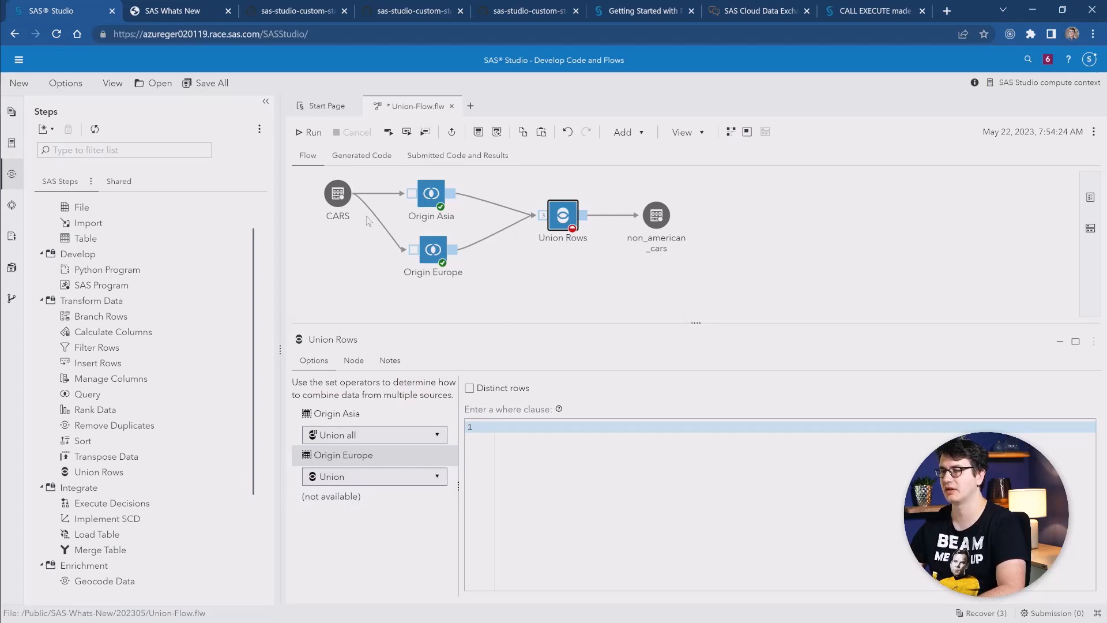
# - Connect the CARS table to the Union Rows node's free input port and show the node's options
pyautogui.click(348, 204)
pyautogui.moveTo(348, 204); pyautogui.dragTo(548, 223)
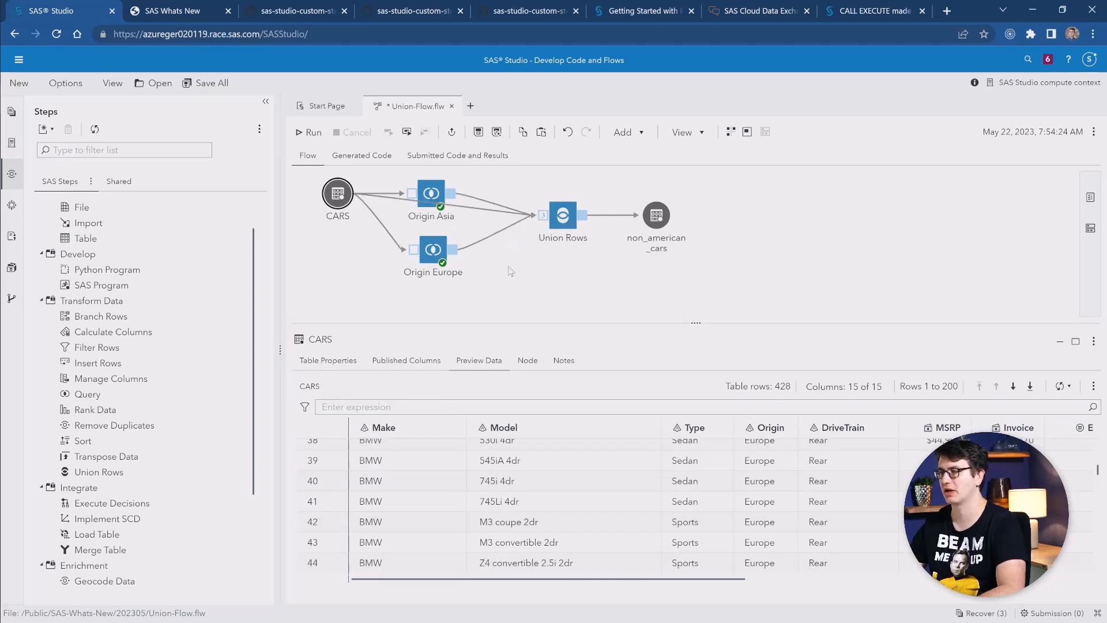
pyautogui.click(564, 216)
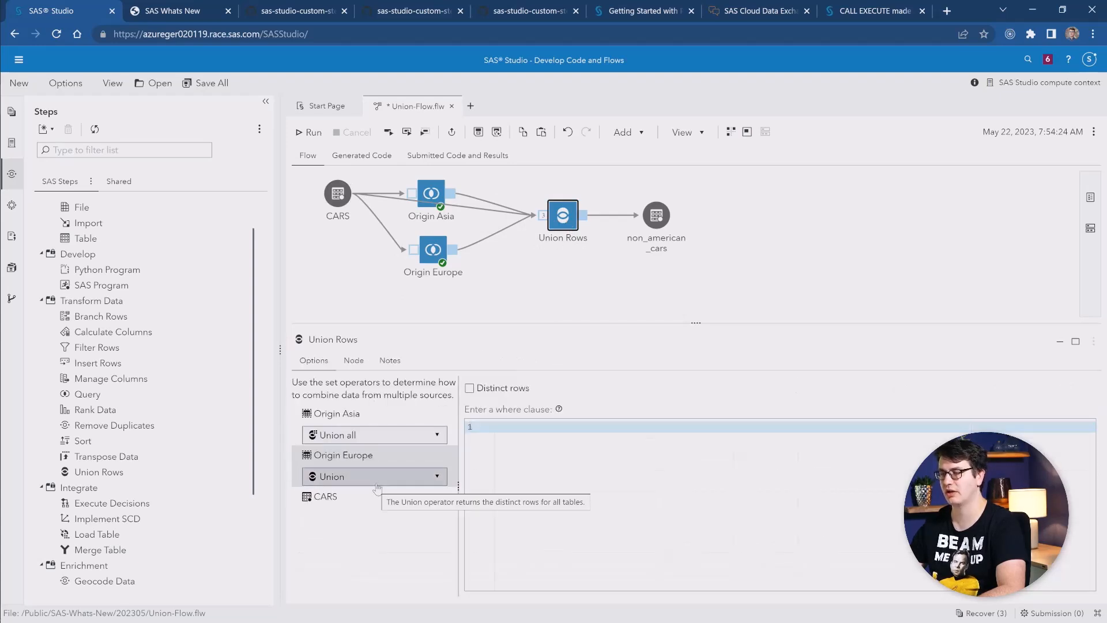
# - Run the Union Rows node and preview the data of the non_american_cars output table
pyautogui.rightClick(568, 228)
pyautogui.click(588, 232)
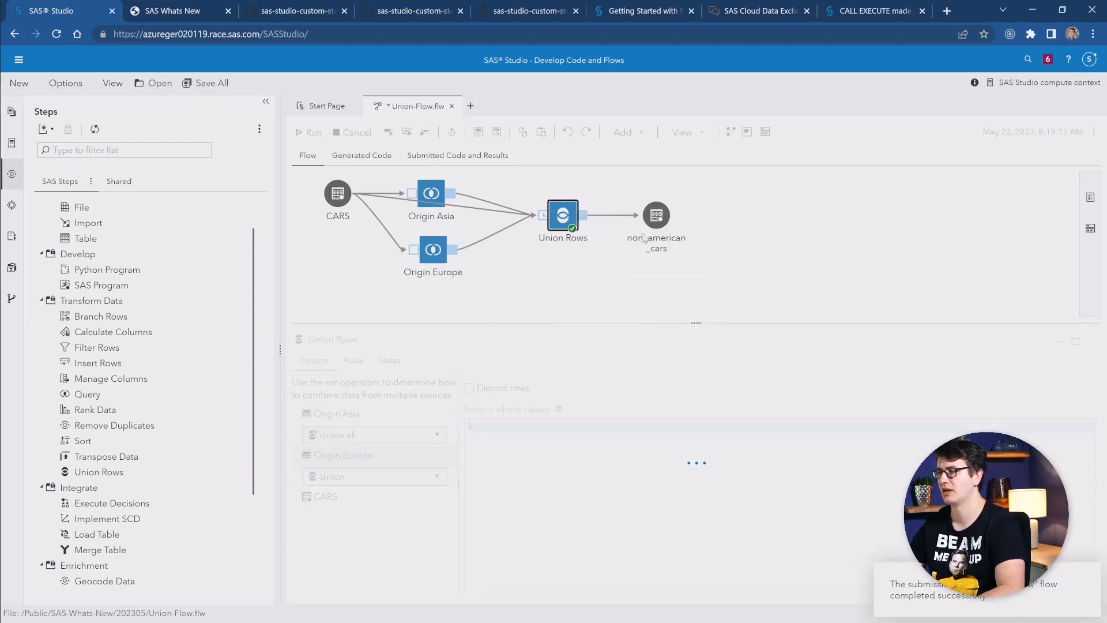
pyautogui.click(657, 222)
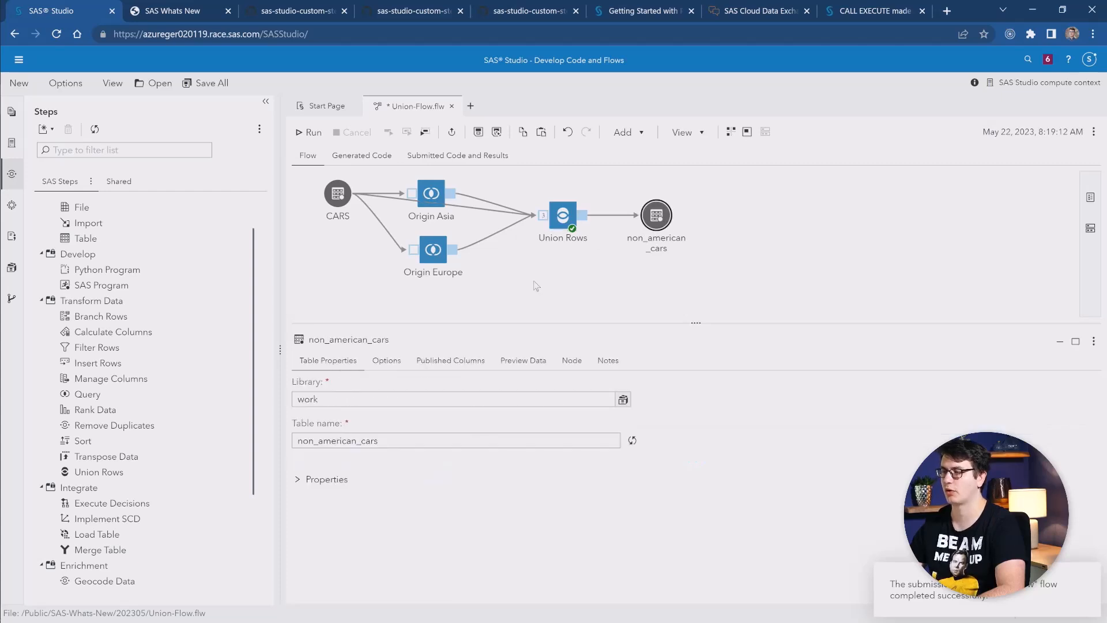
pyautogui.click(511, 363)
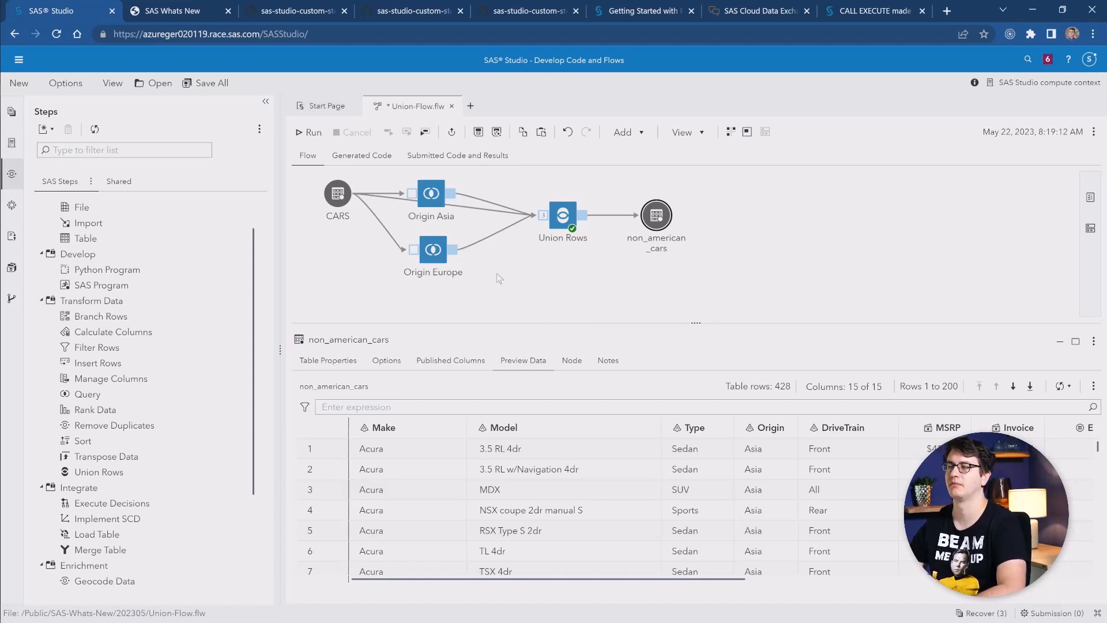
# - Switch to the Unofficial SAS What's New page and restrict the release range to 202305 only
pyautogui.hotkey('ctrl', 'Tab')
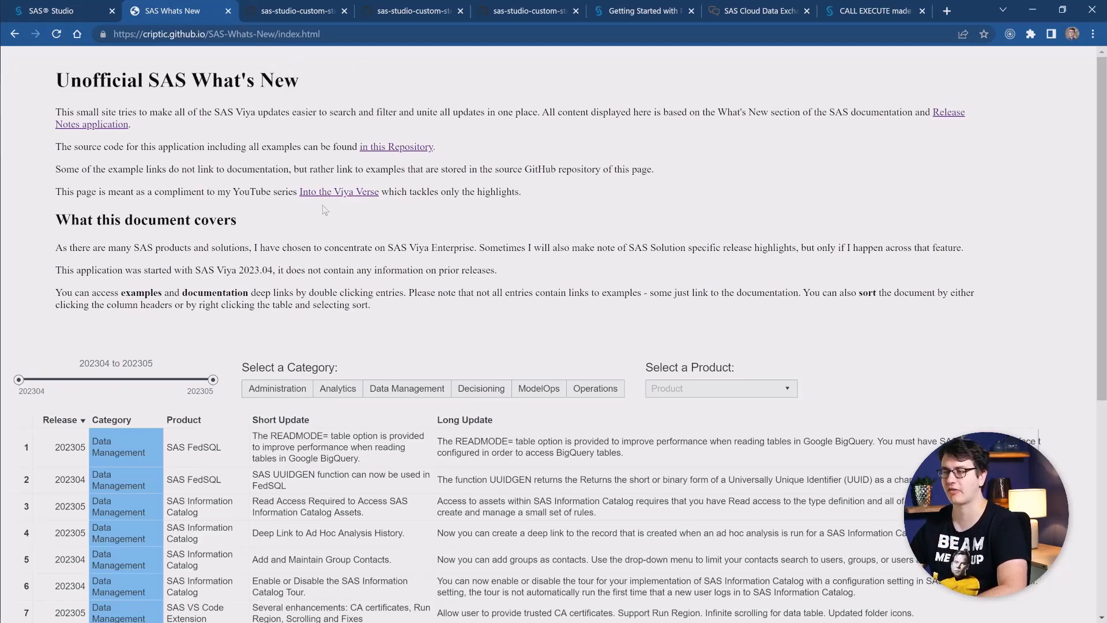
pyautogui.scroll(-1, 326, 212)
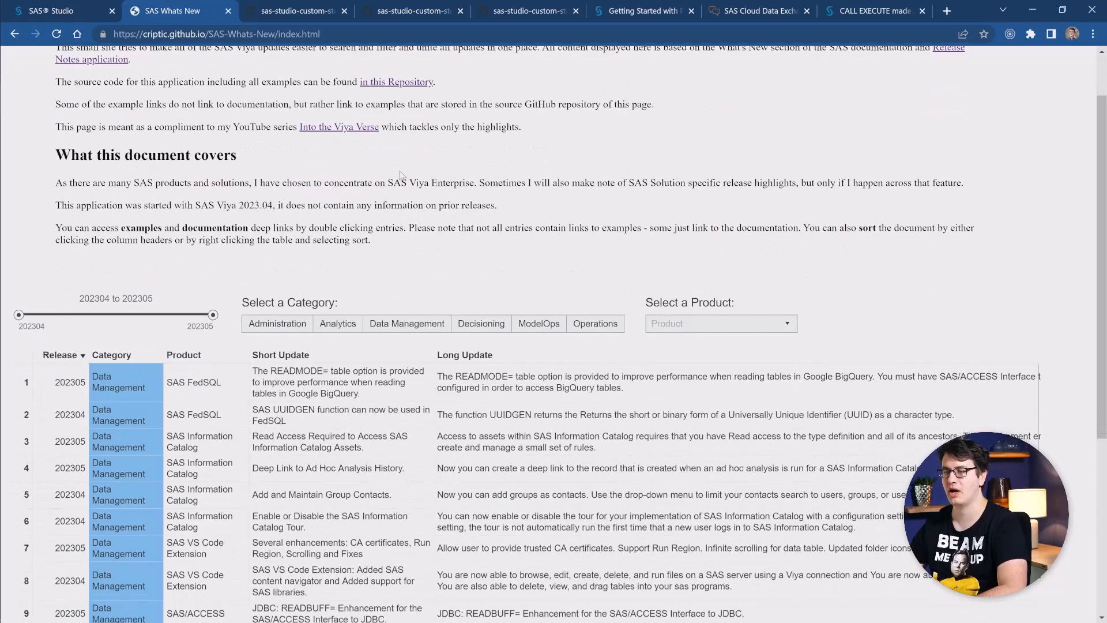
pyautogui.scroll(1, 277, 207)
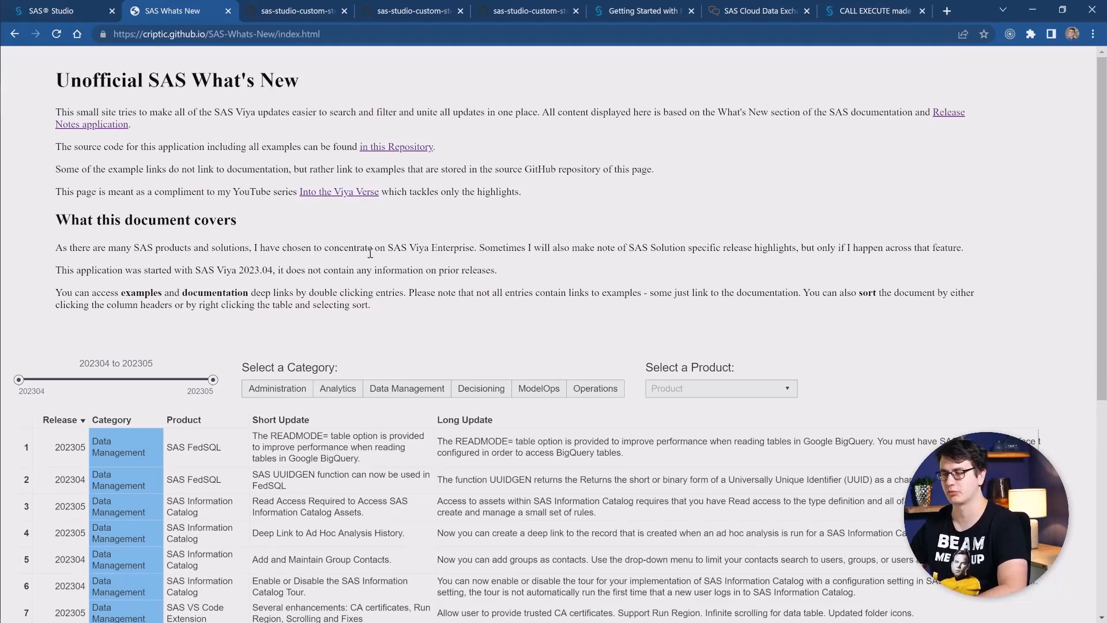
pyautogui.scroll(-1, 358, 254)
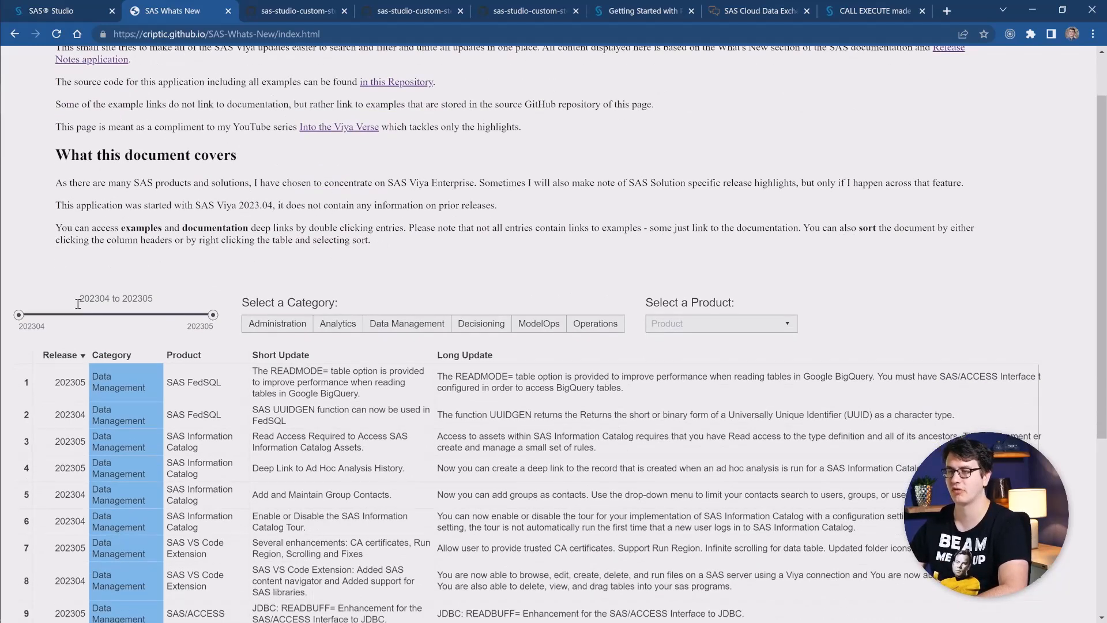
pyautogui.moveTo(19, 315); pyautogui.dragTo(214, 333)
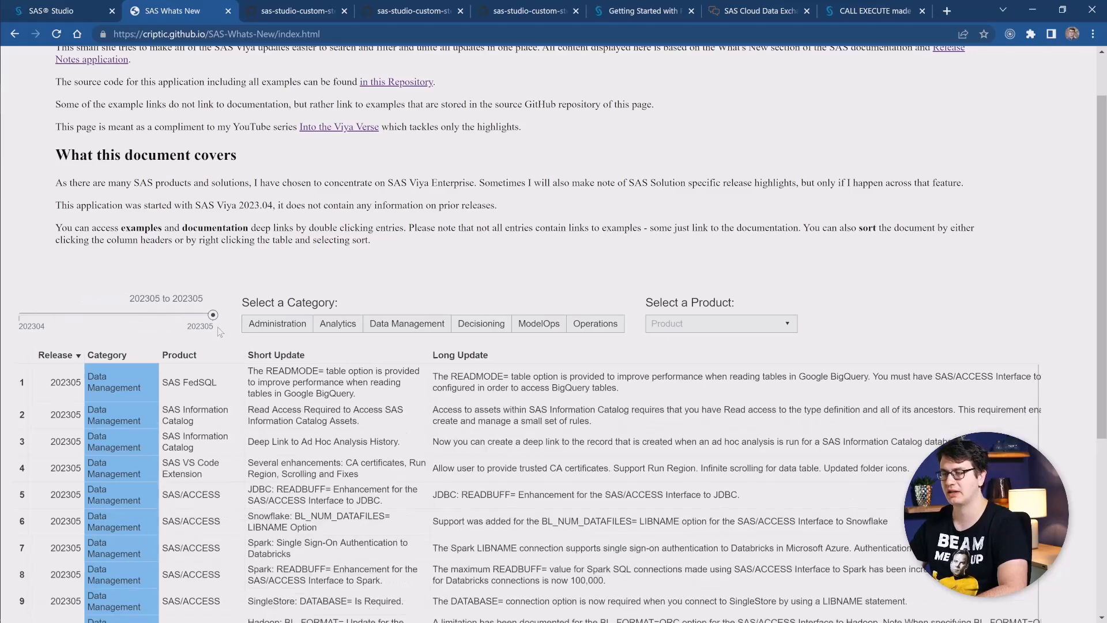
# - Examine the list of 202305 updates across the Data Management, Operations, Analytics, ModelOps and Administration categories
pyautogui.scroll(-4, 244, 251)
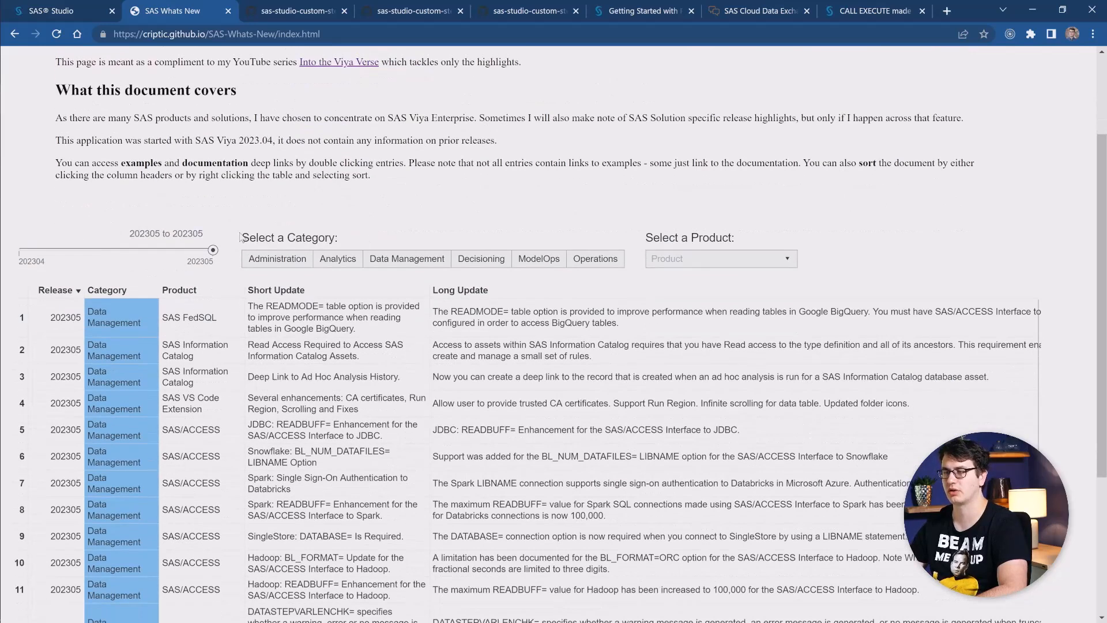
pyautogui.scroll(-7, 236, 205)
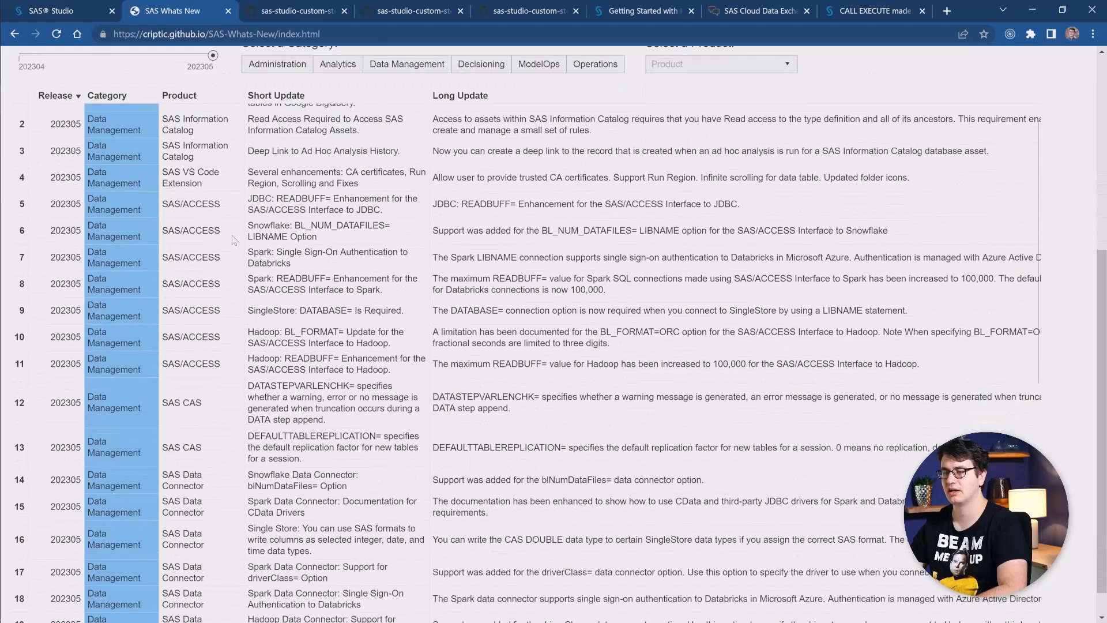
pyautogui.scroll(-7, 257, 319)
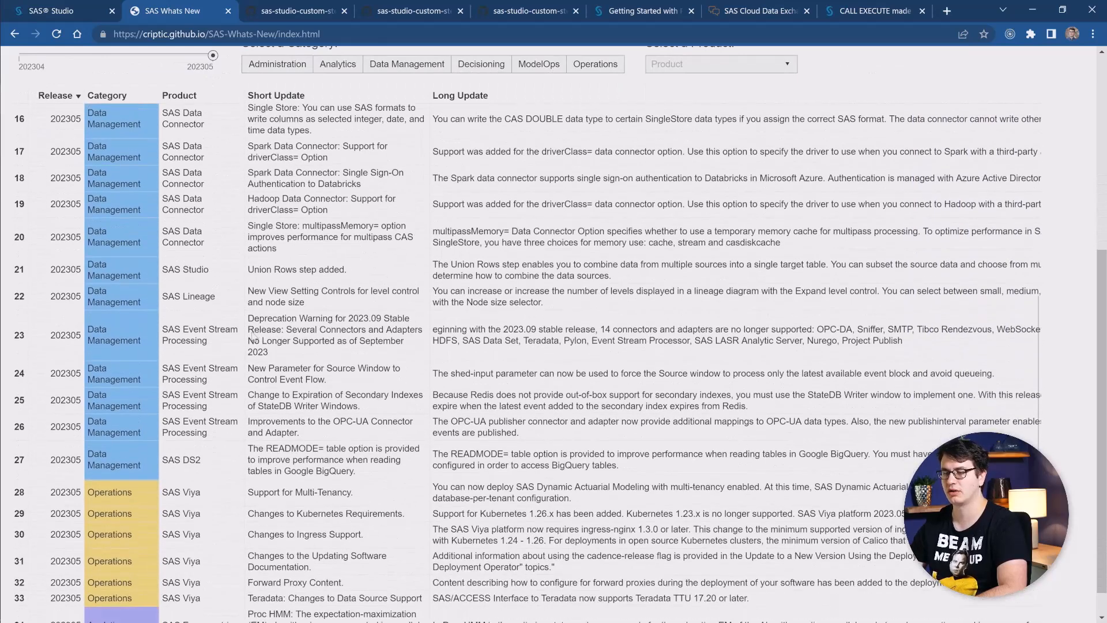
pyautogui.scroll(-5, 254, 333)
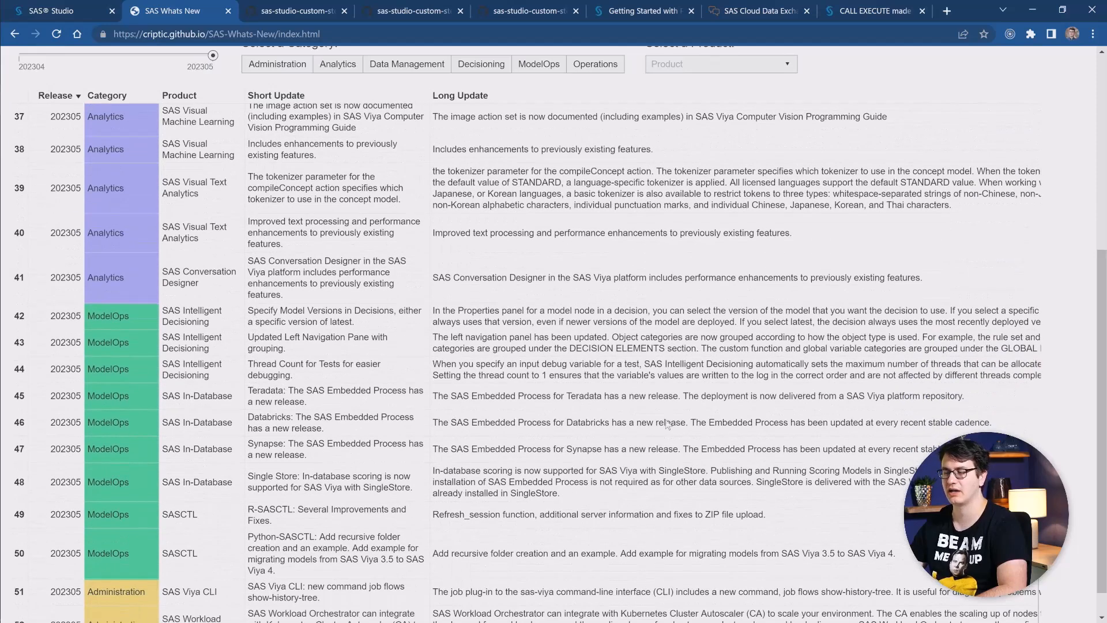
pyautogui.scroll(-1, 1077, 440)
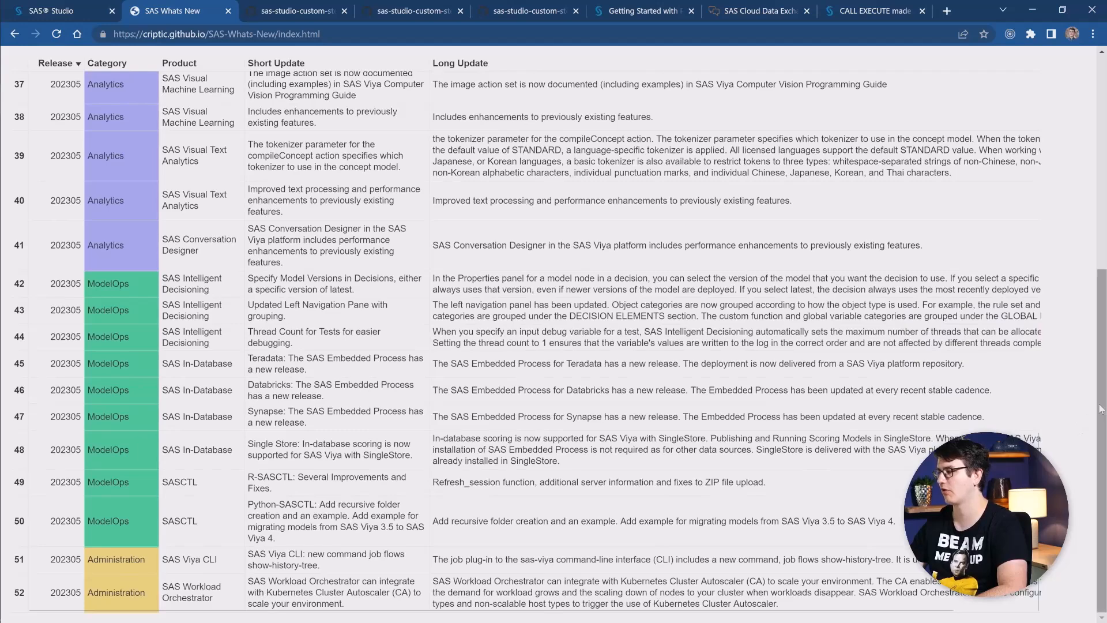
pyautogui.moveTo(1101, 404); pyautogui.dragTo(1103, 304)
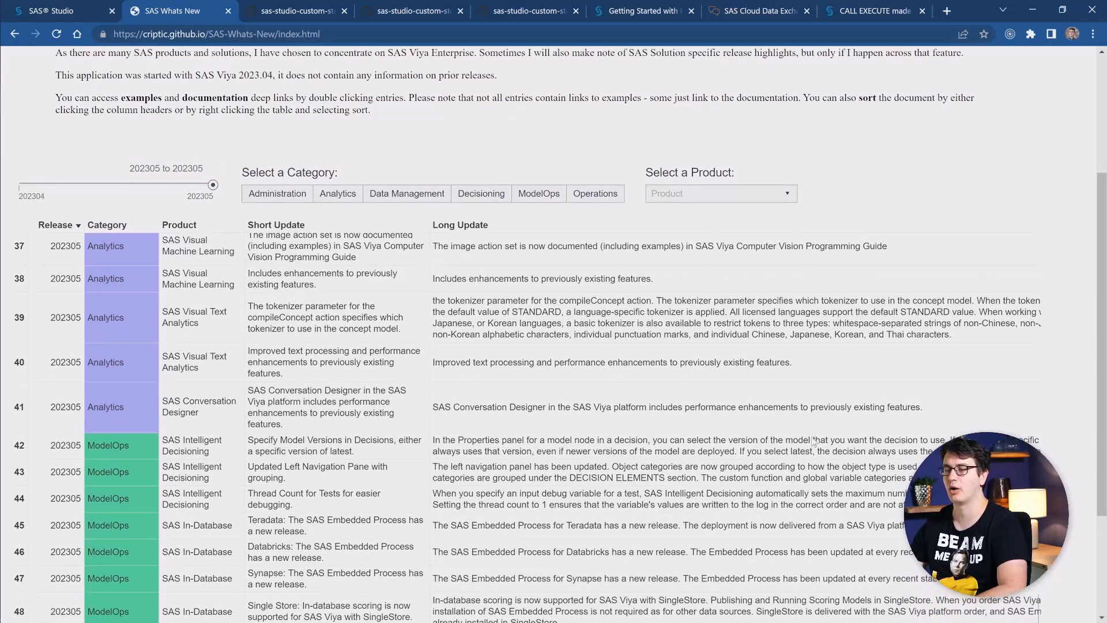
pyautogui.scroll(4, 816, 441)
pyautogui.scroll(8, 818, 431)
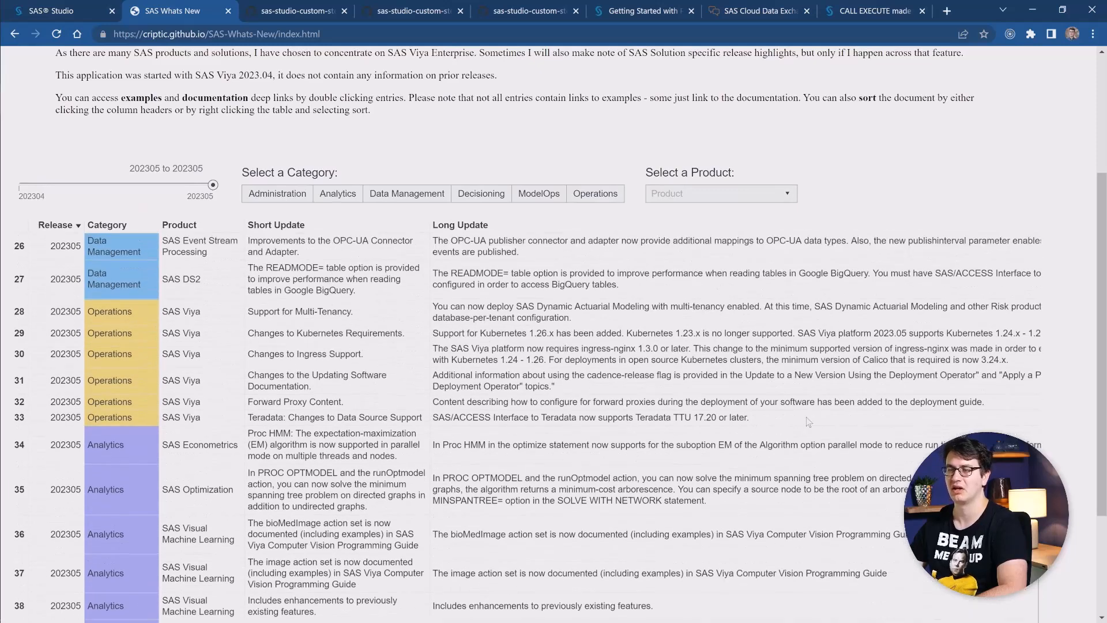
pyautogui.scroll(3, 633, 388)
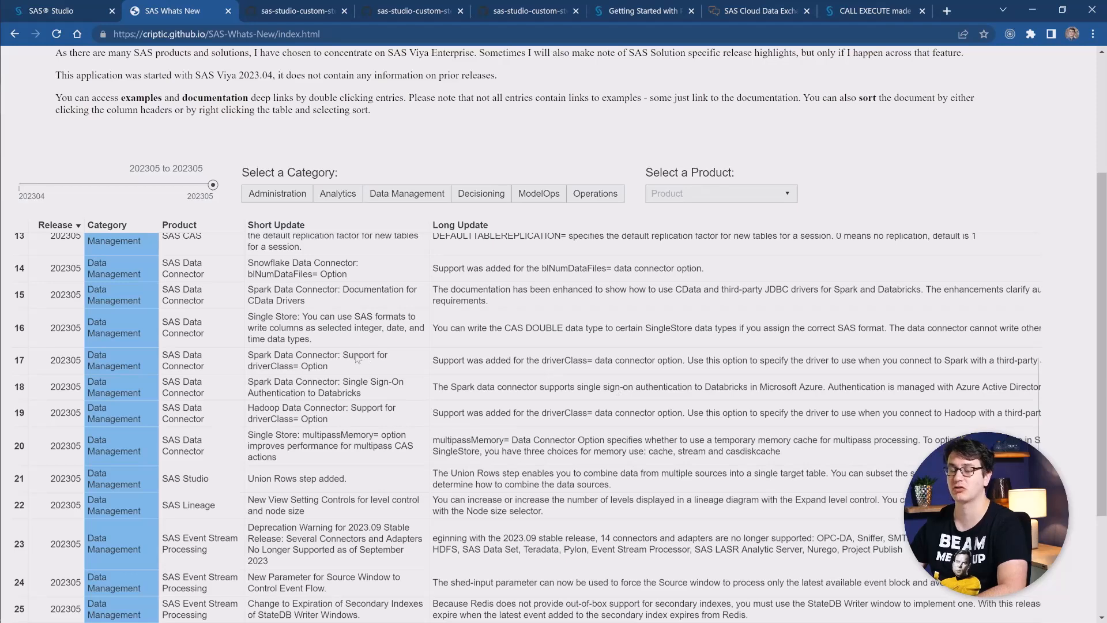
pyautogui.scroll(4, 356, 358)
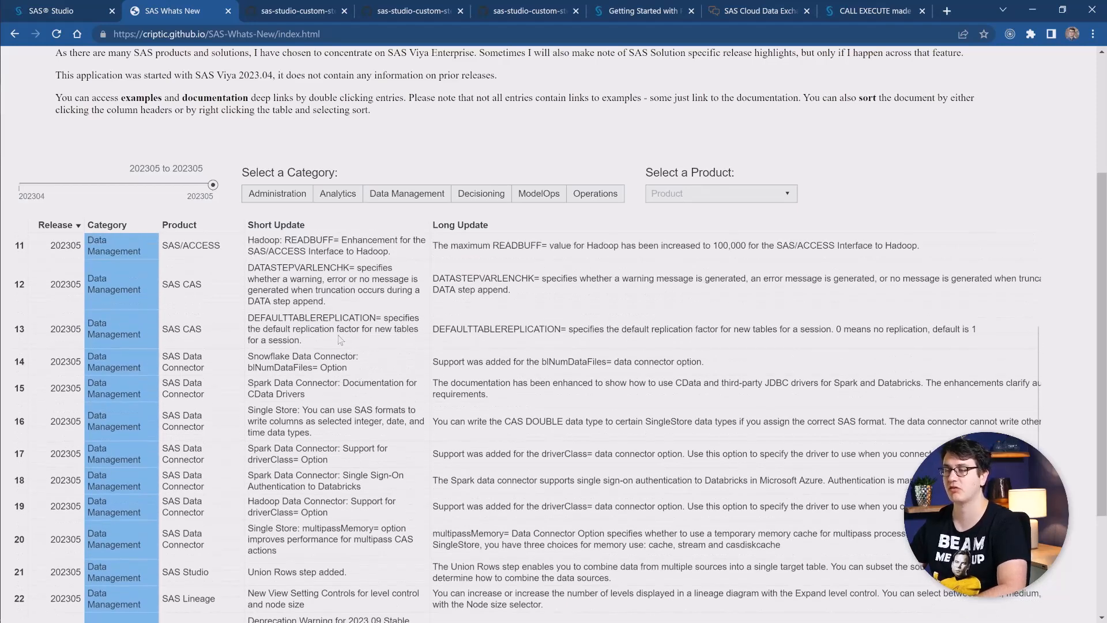
pyautogui.scroll(1, 338, 340)
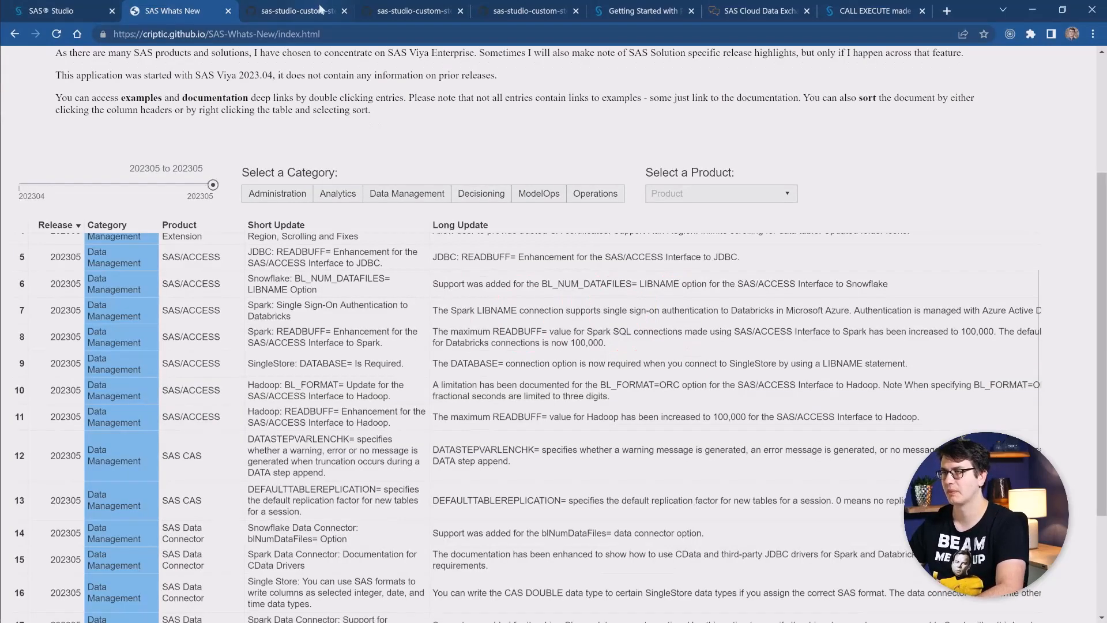
# - Read the GitHub READMEs of the Dynamic Aggregations From Timeseries DAFT and Import - Extract Table from PDF custom steps
pyautogui.click(319, 10)
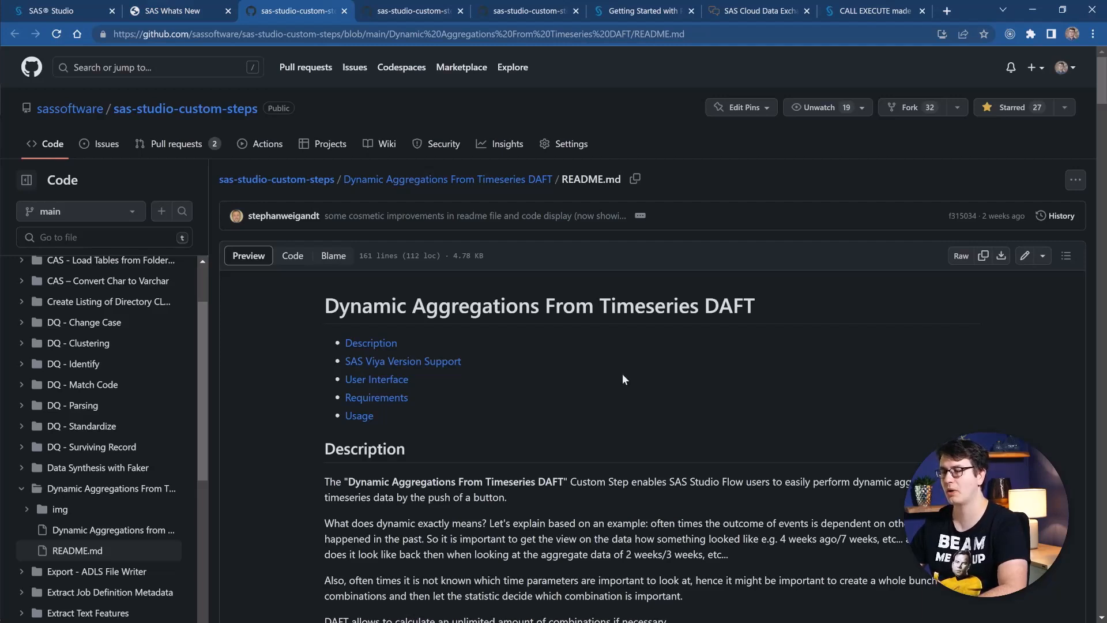
pyautogui.scroll(-1, 622, 379)
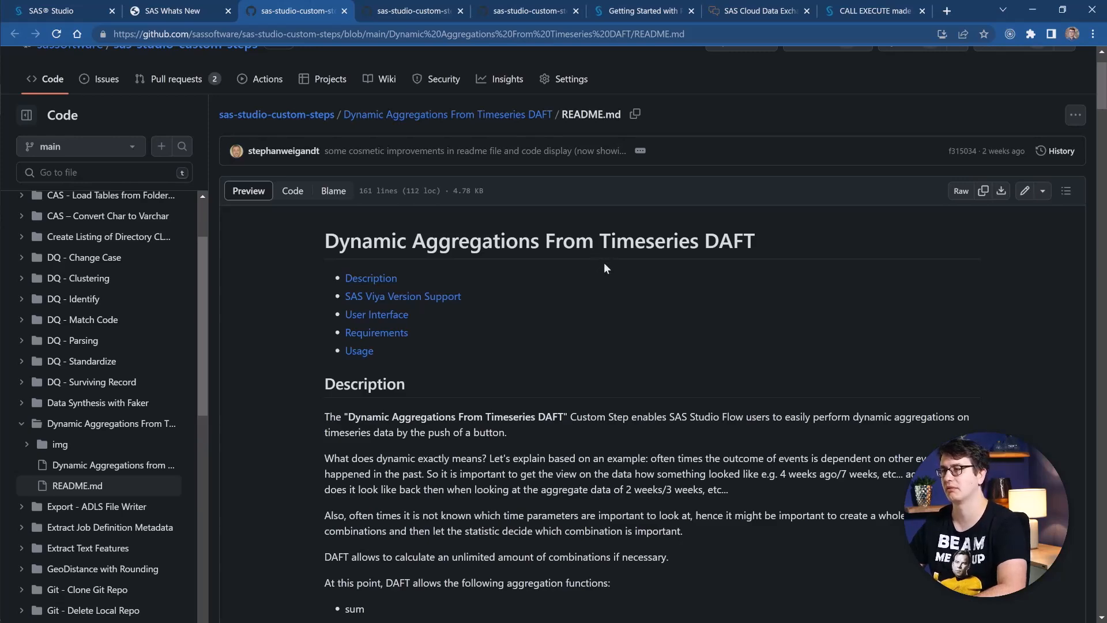
pyautogui.hotkey('ctrl', 'Tab')
pyautogui.scroll(-3, 612, 360)
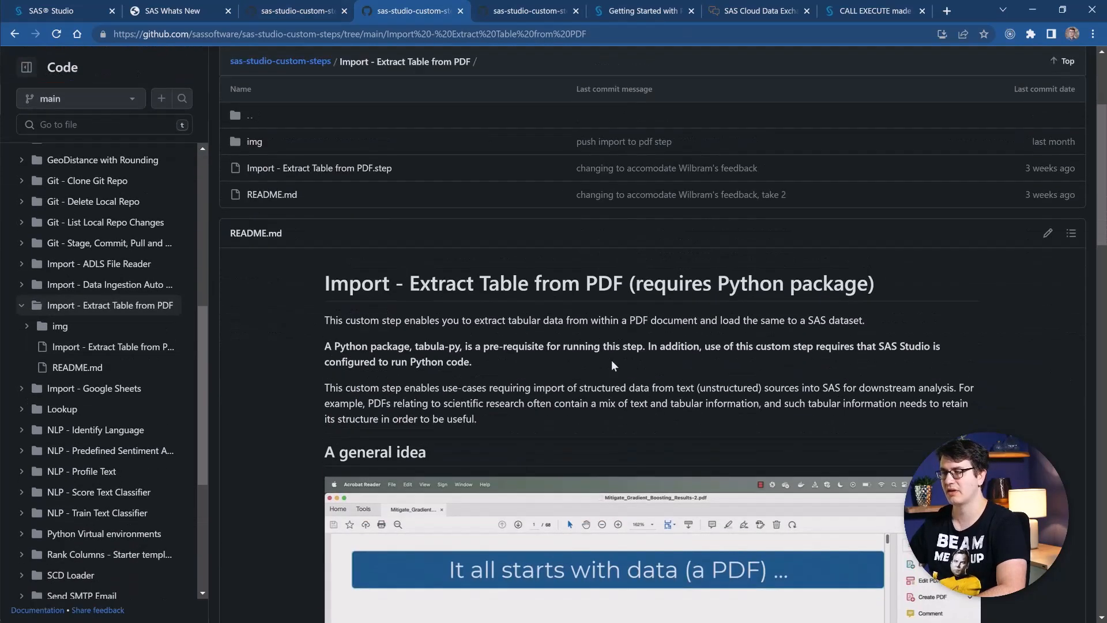
pyautogui.scroll(-1, 613, 365)
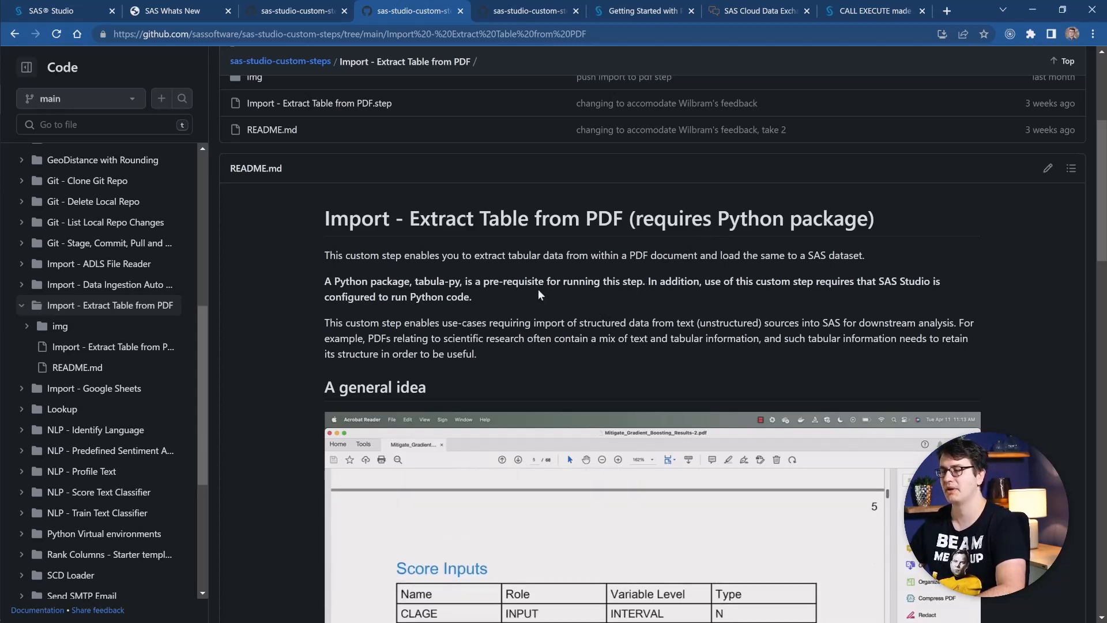
pyautogui.scroll(-1, 533, 296)
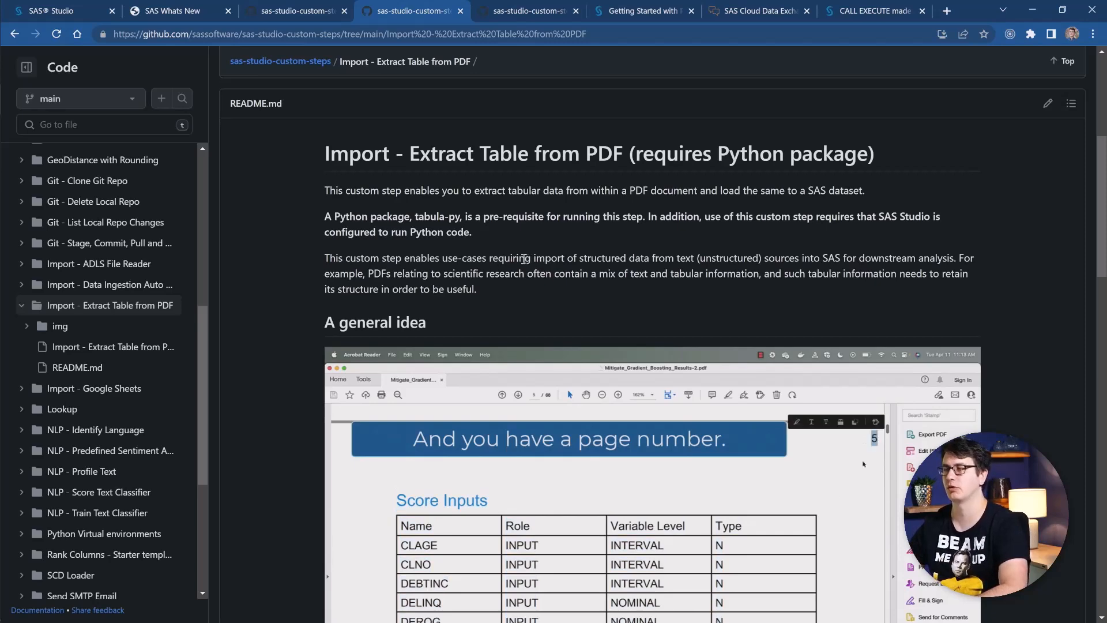
# - Read the README of the Extract Job Definition Metadata custom step, including its Setup interface
pyautogui.hotkey('ctrl', 'Tab')
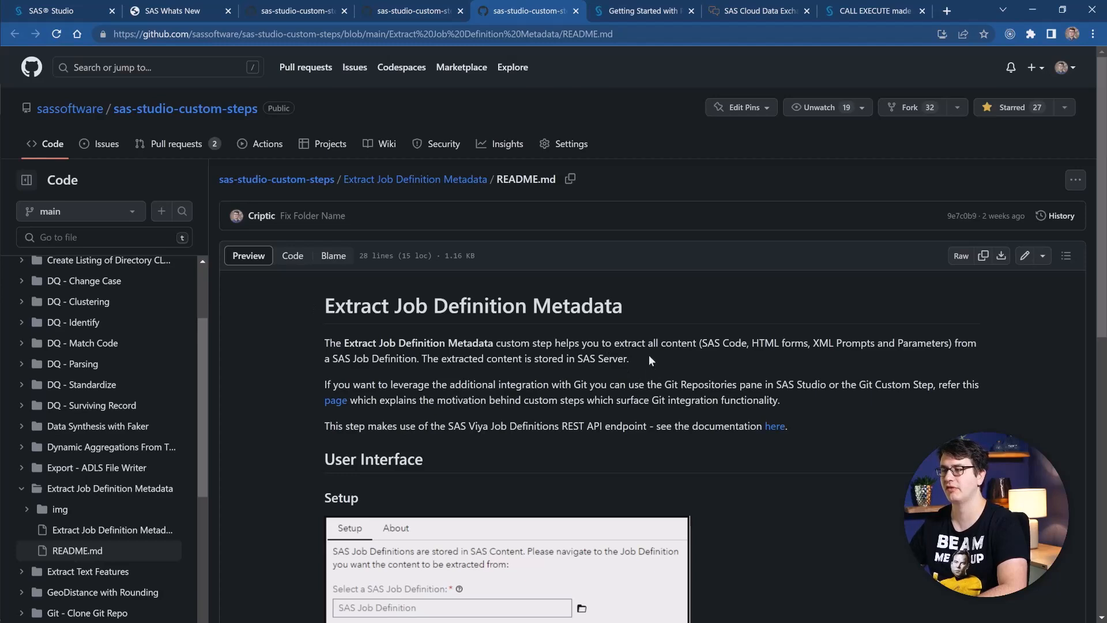
pyautogui.scroll(-1, 642, 354)
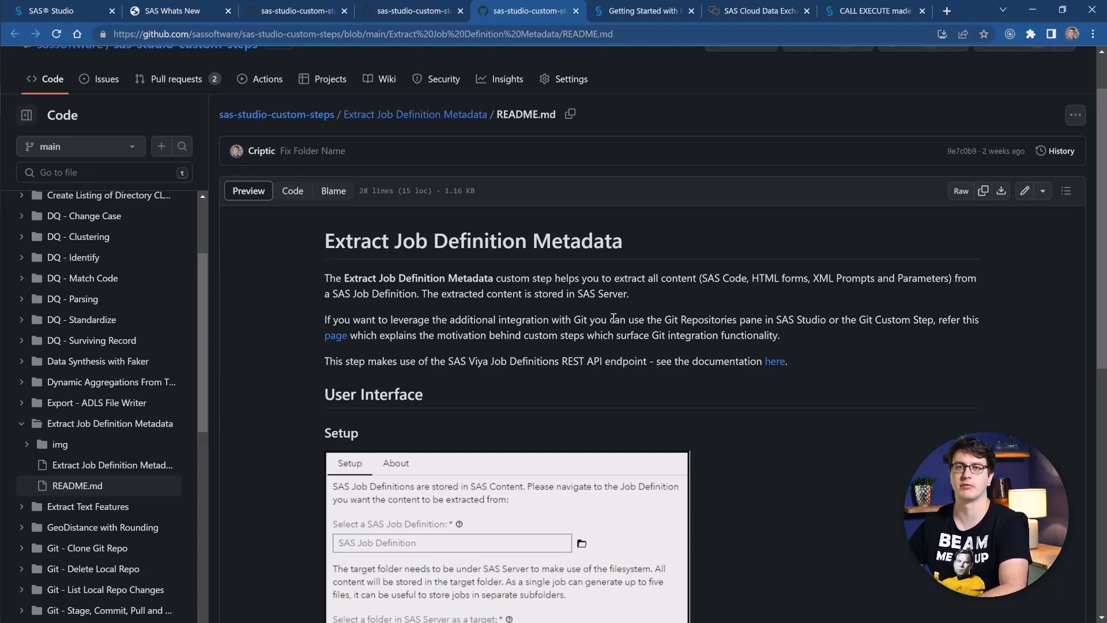
pyautogui.scroll(-1, 609, 317)
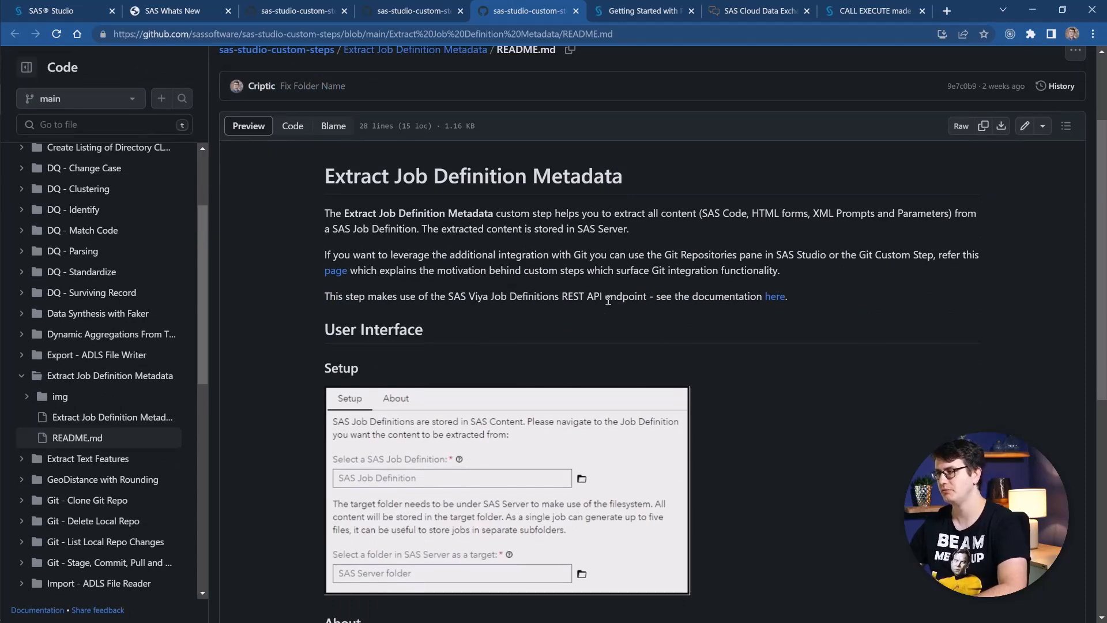
# - View the SAS blog post on updating rows in a table with Python and briefly highlight "Part 18" in its title
pyautogui.hotkey('ctrl', 'Tab')
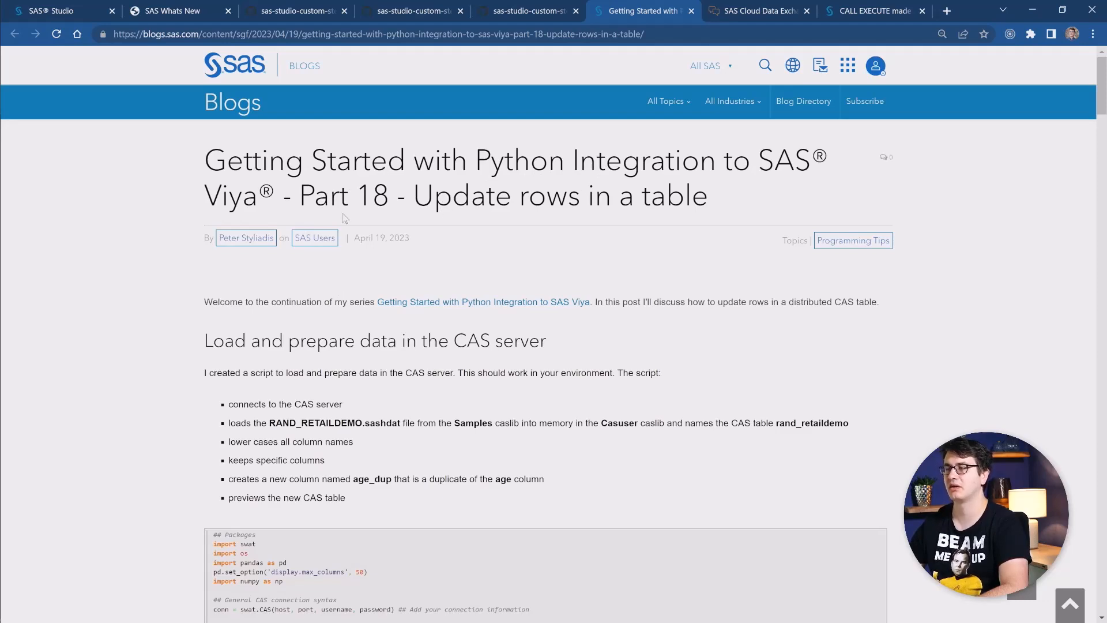
pyautogui.moveTo(299, 199); pyautogui.dragTo(385, 200)
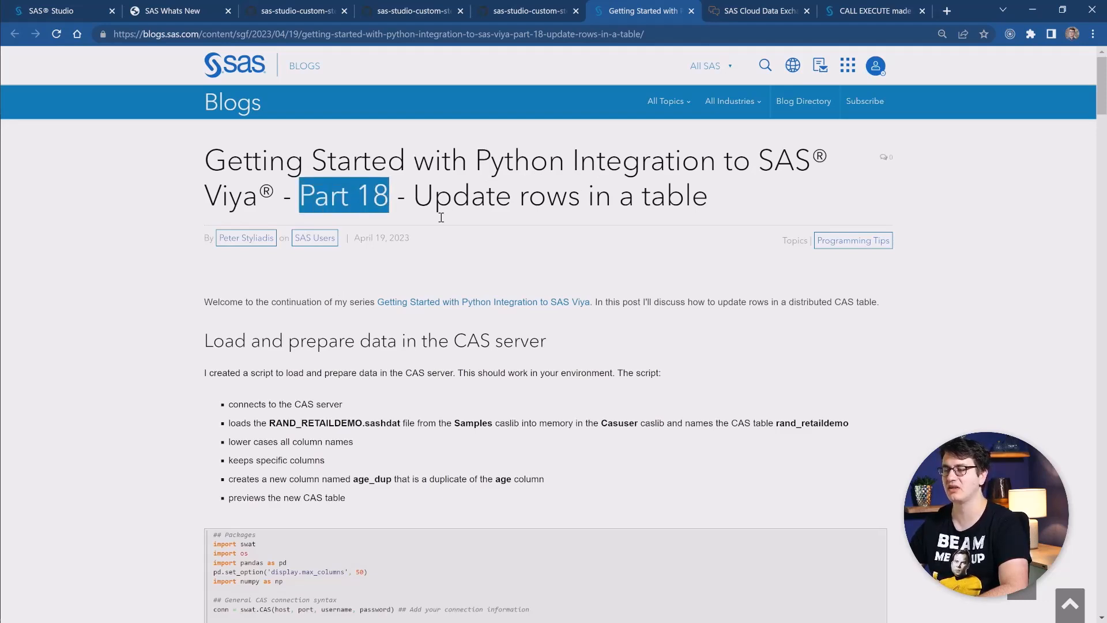
pyautogui.click(523, 269)
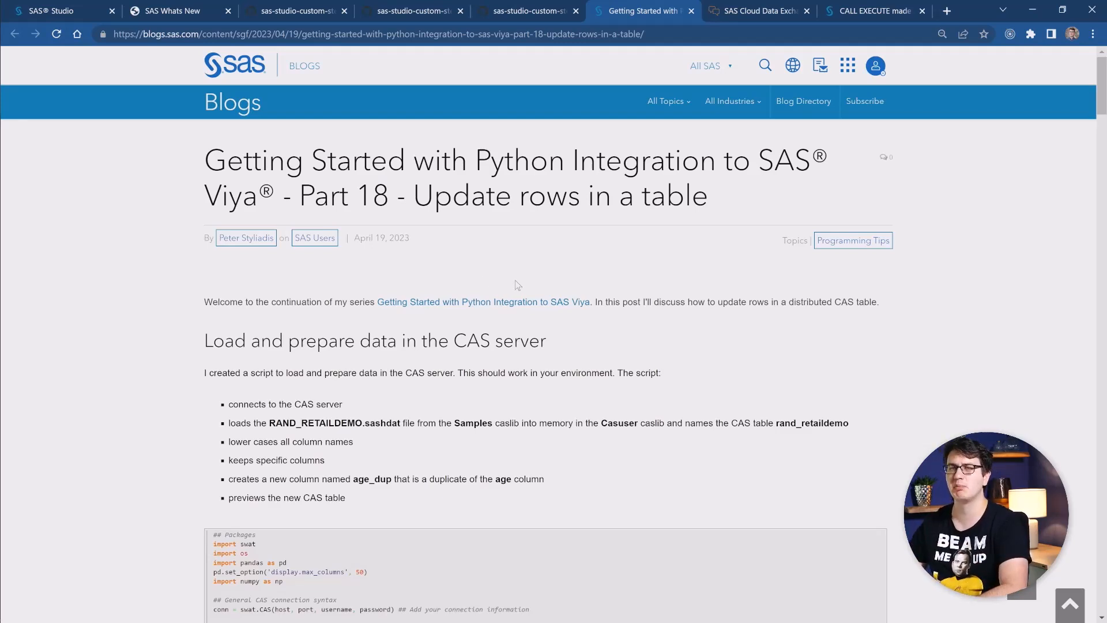
# - Open the Getting Started with Python Integration to SAS Viya series index, review its list of posts and close it
pyautogui.click(477, 302)
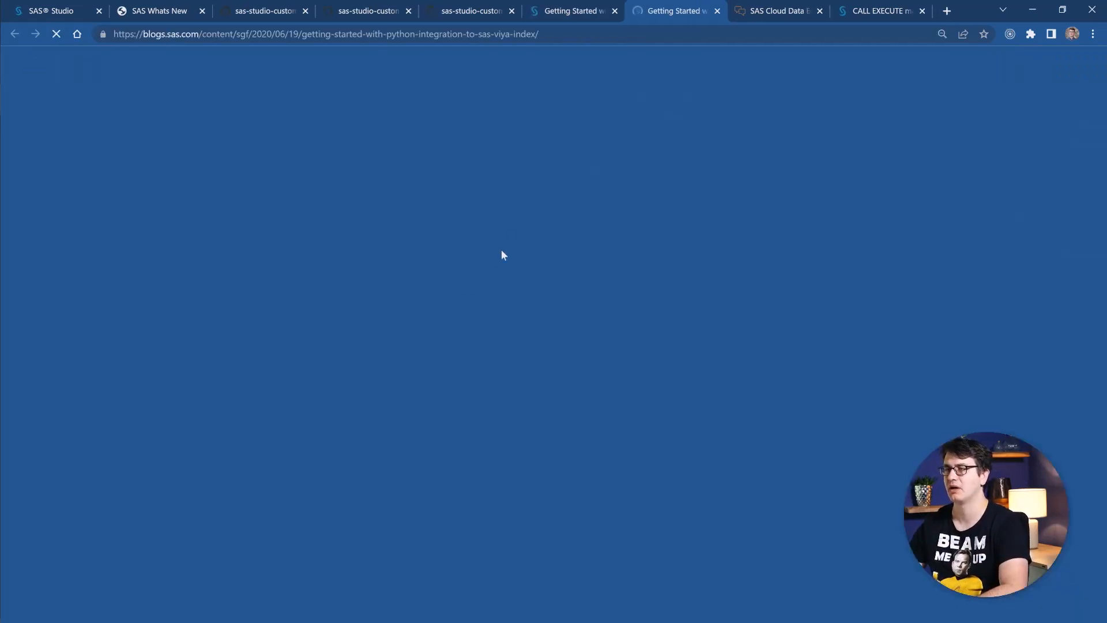
pyautogui.scroll(-6, 365, 200)
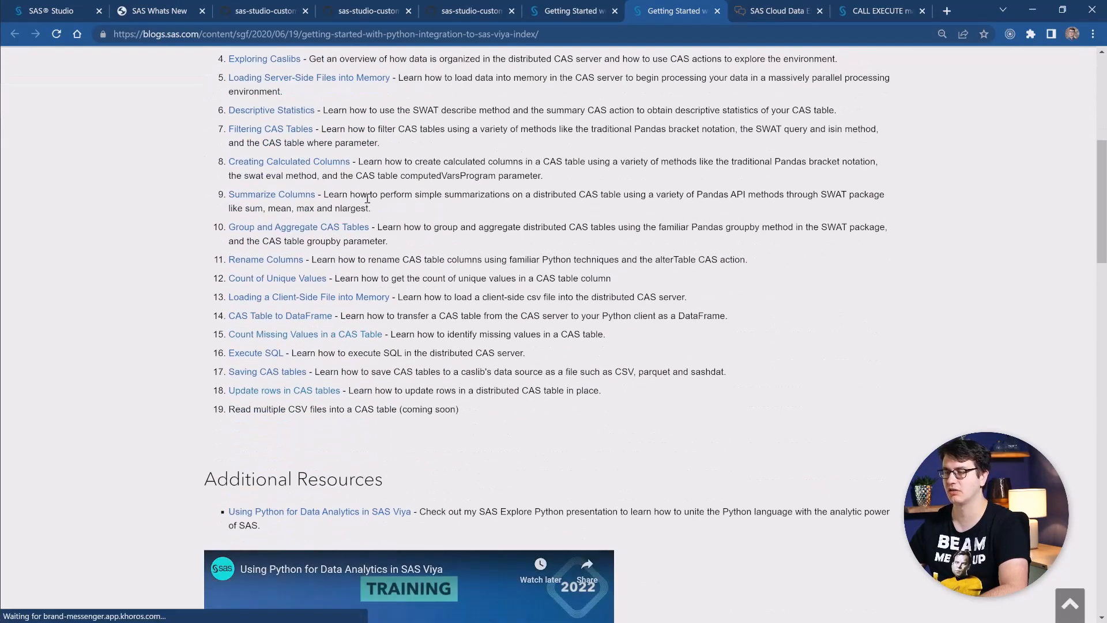
pyautogui.scroll(1, 366, 200)
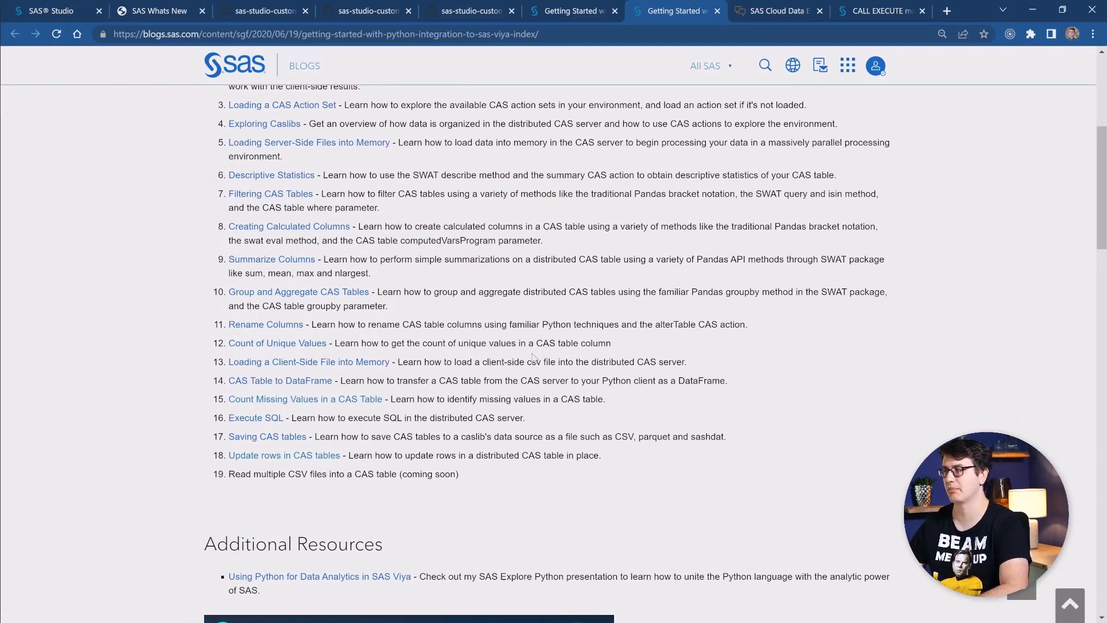
pyautogui.hotkey('ctrl', 'w')
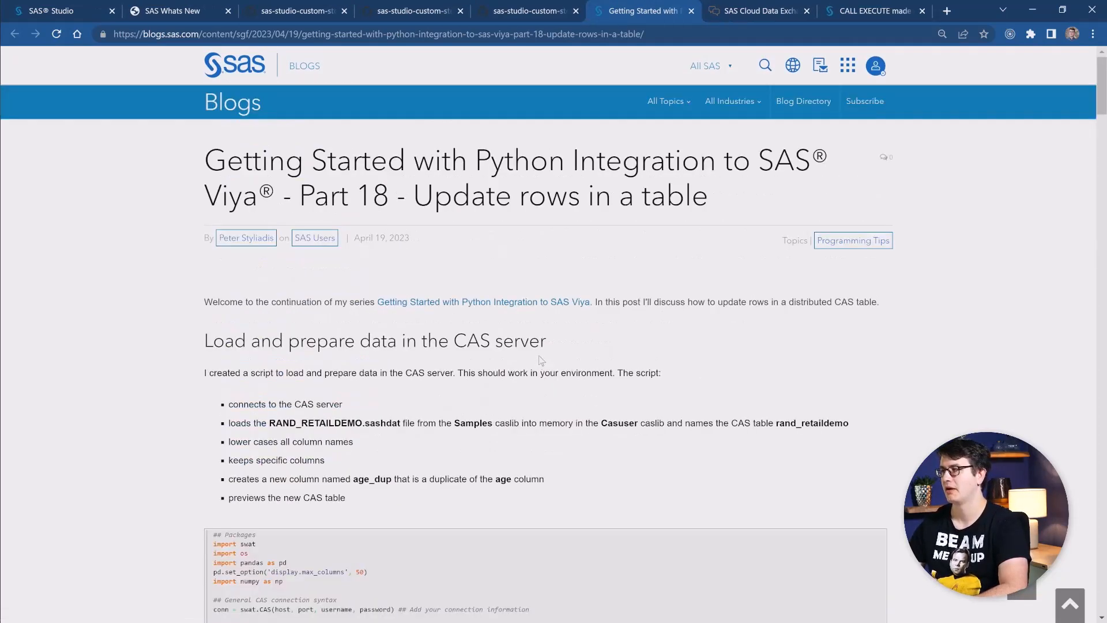
# - Review the SAS Cloud Data Exchange article's introduction, architecture diagram and supported data sources table, and bring up the CALL EXECUTE blog post
pyautogui.hotkey('ctrl', 'Tab')
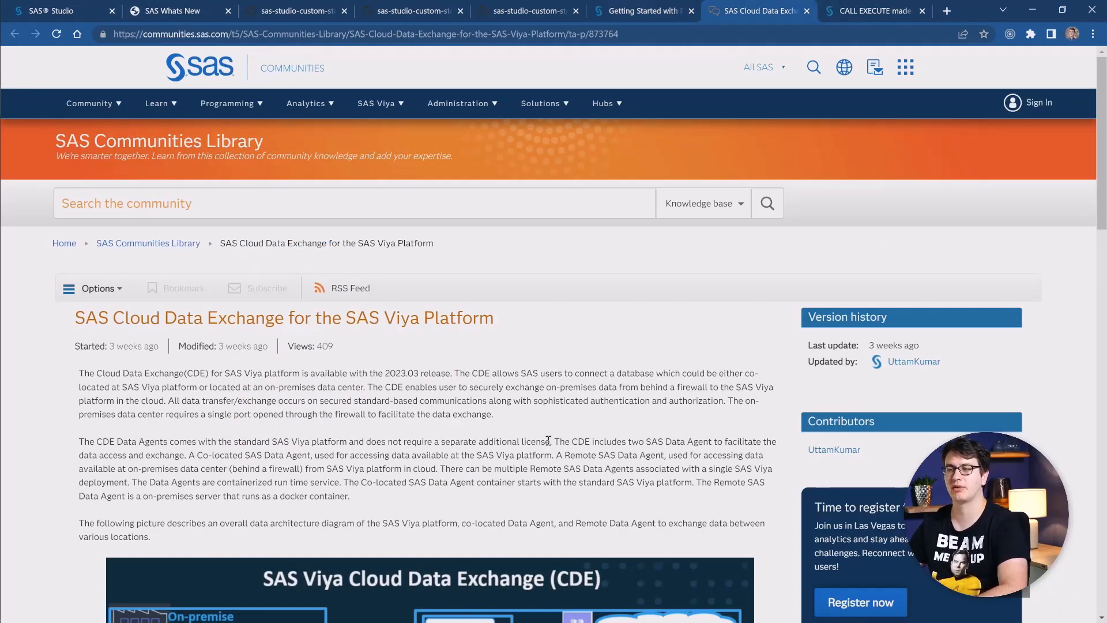
pyautogui.scroll(-1, 542, 437)
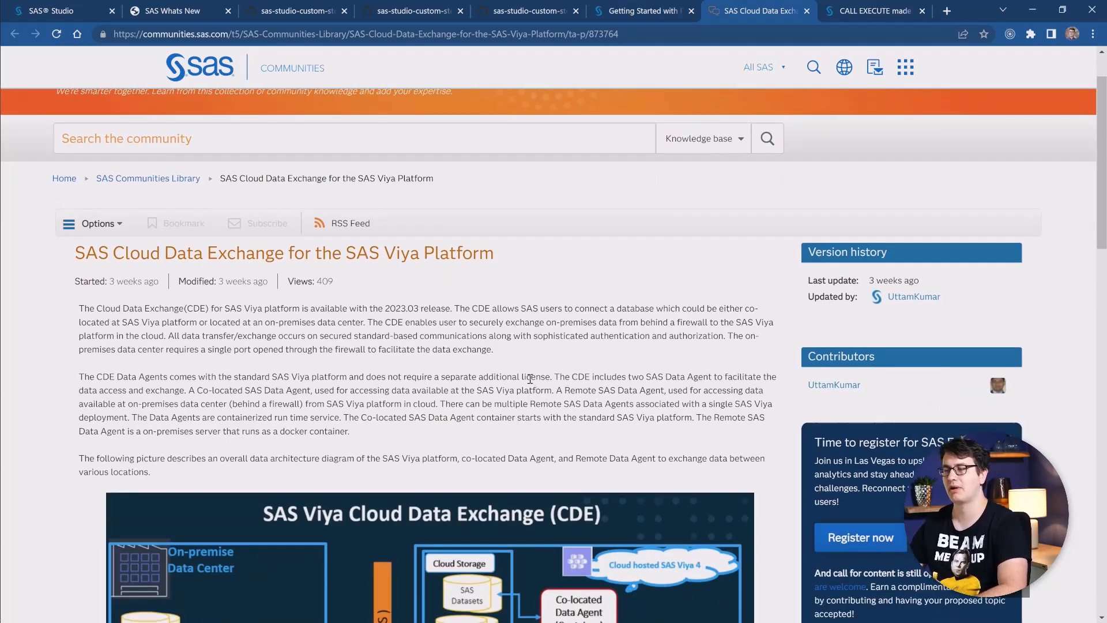
pyautogui.scroll(-2, 474, 352)
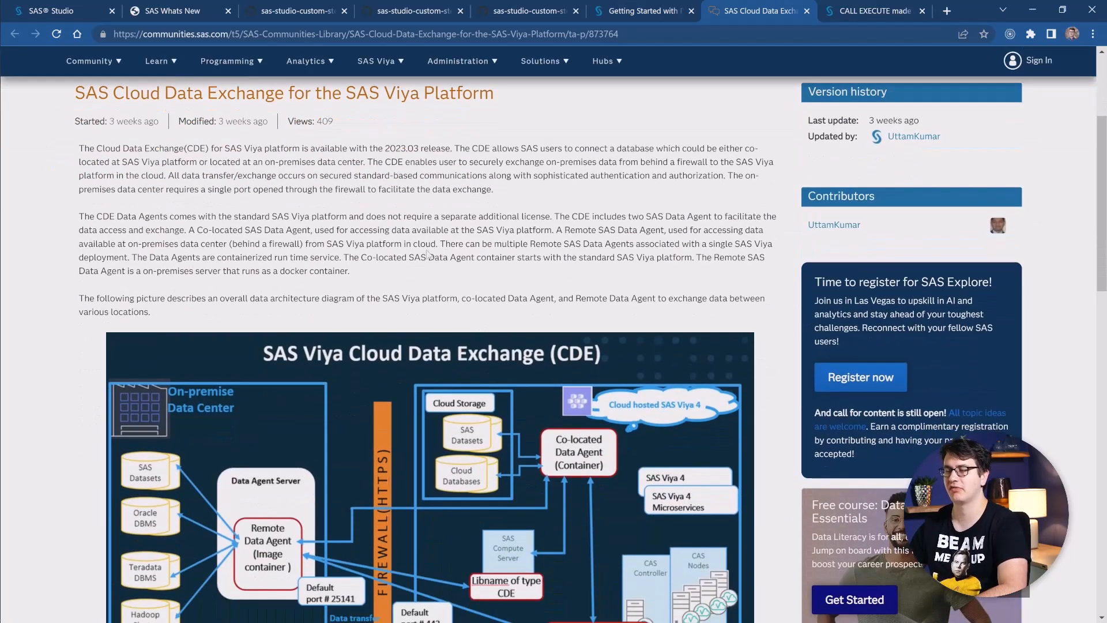
pyautogui.scroll(-5, 396, 228)
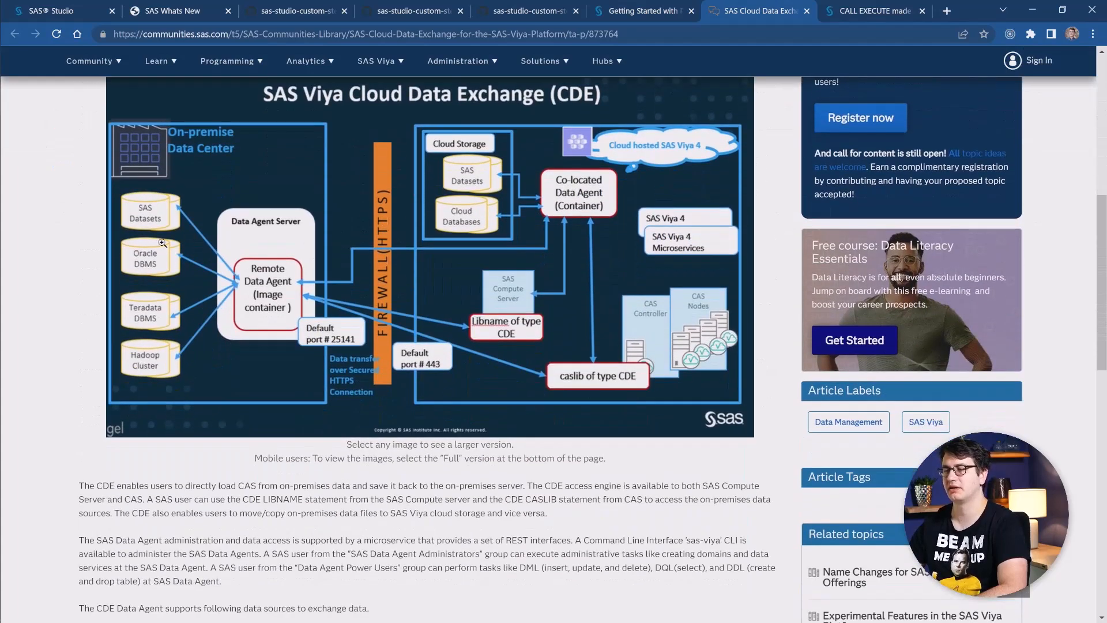
pyautogui.scroll(-4, 176, 243)
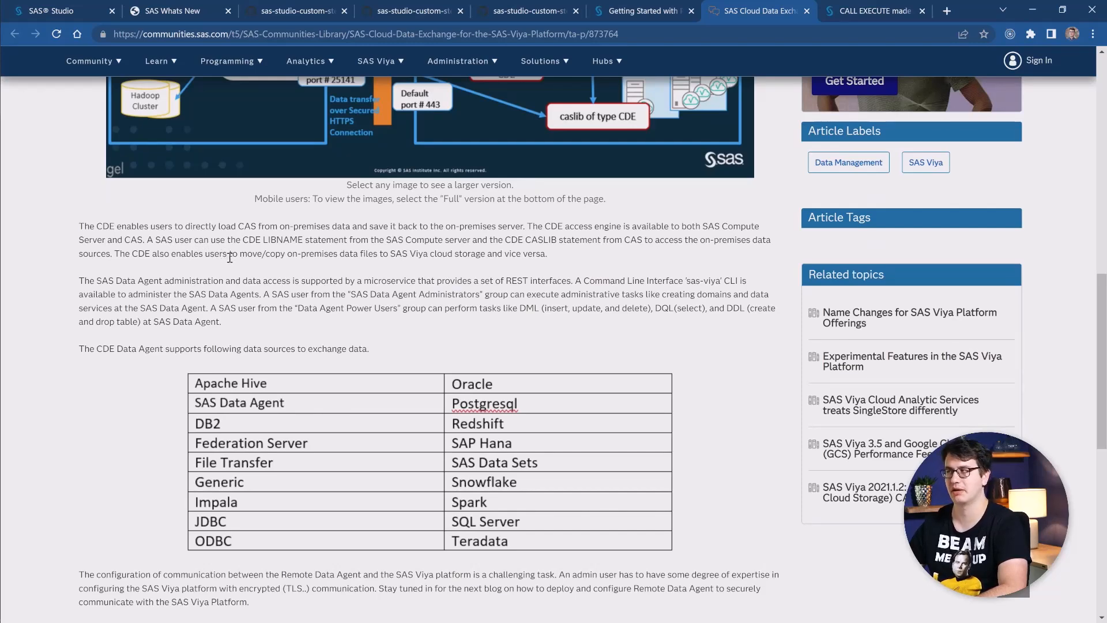
pyautogui.hotkey('ctrl', 'Tab')
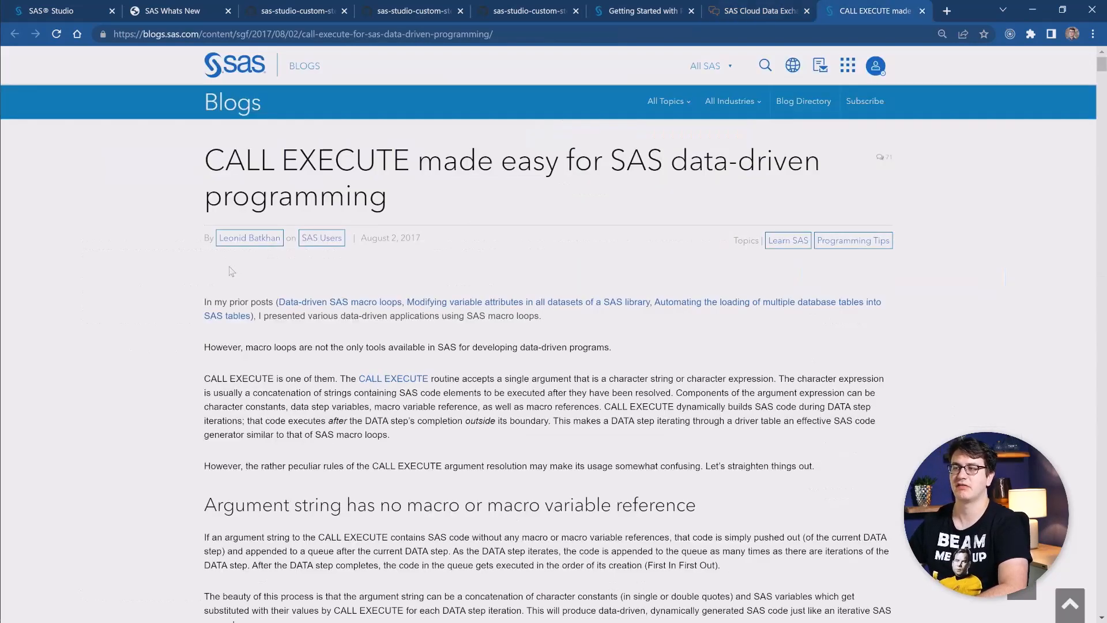